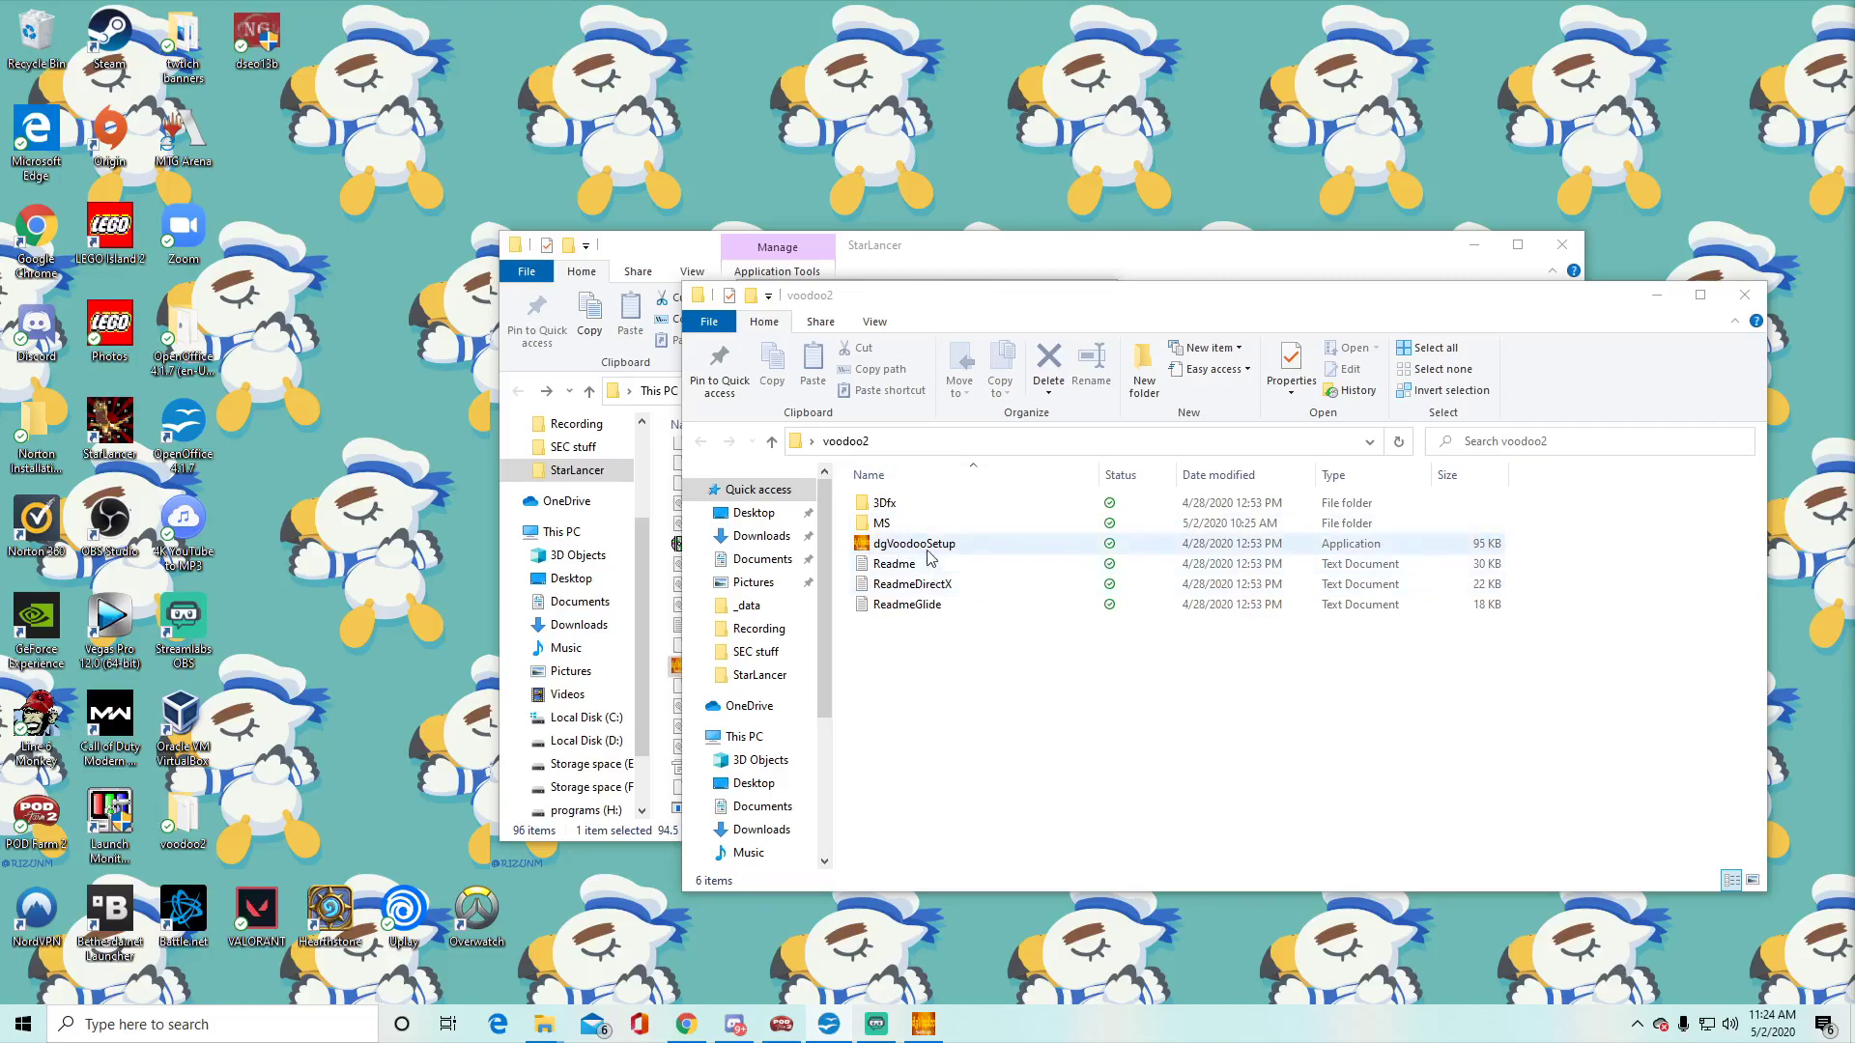
# - Compare the DLLs in voodoo2's MS folder against the StarLancer folder's files
pyautogui.moveTo(976, 309); pyautogui.dragTo(1167, 291)
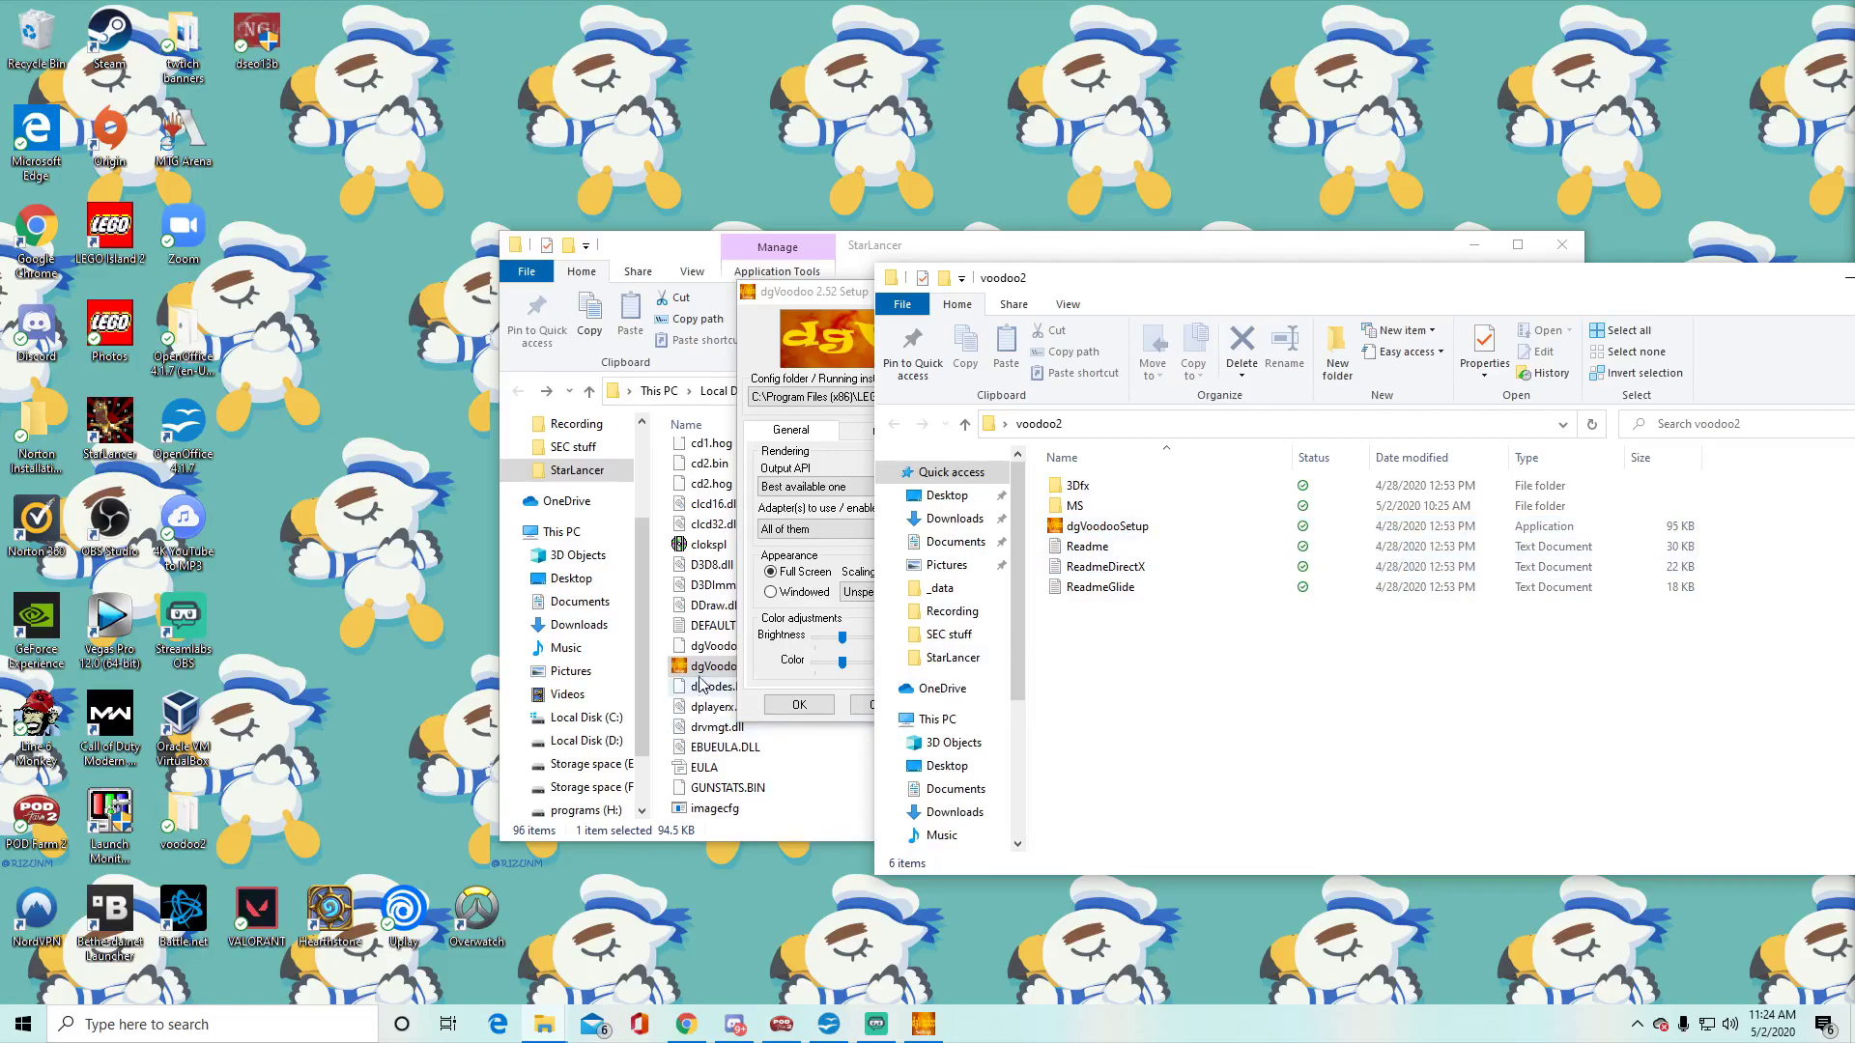
pyautogui.click(712, 262)
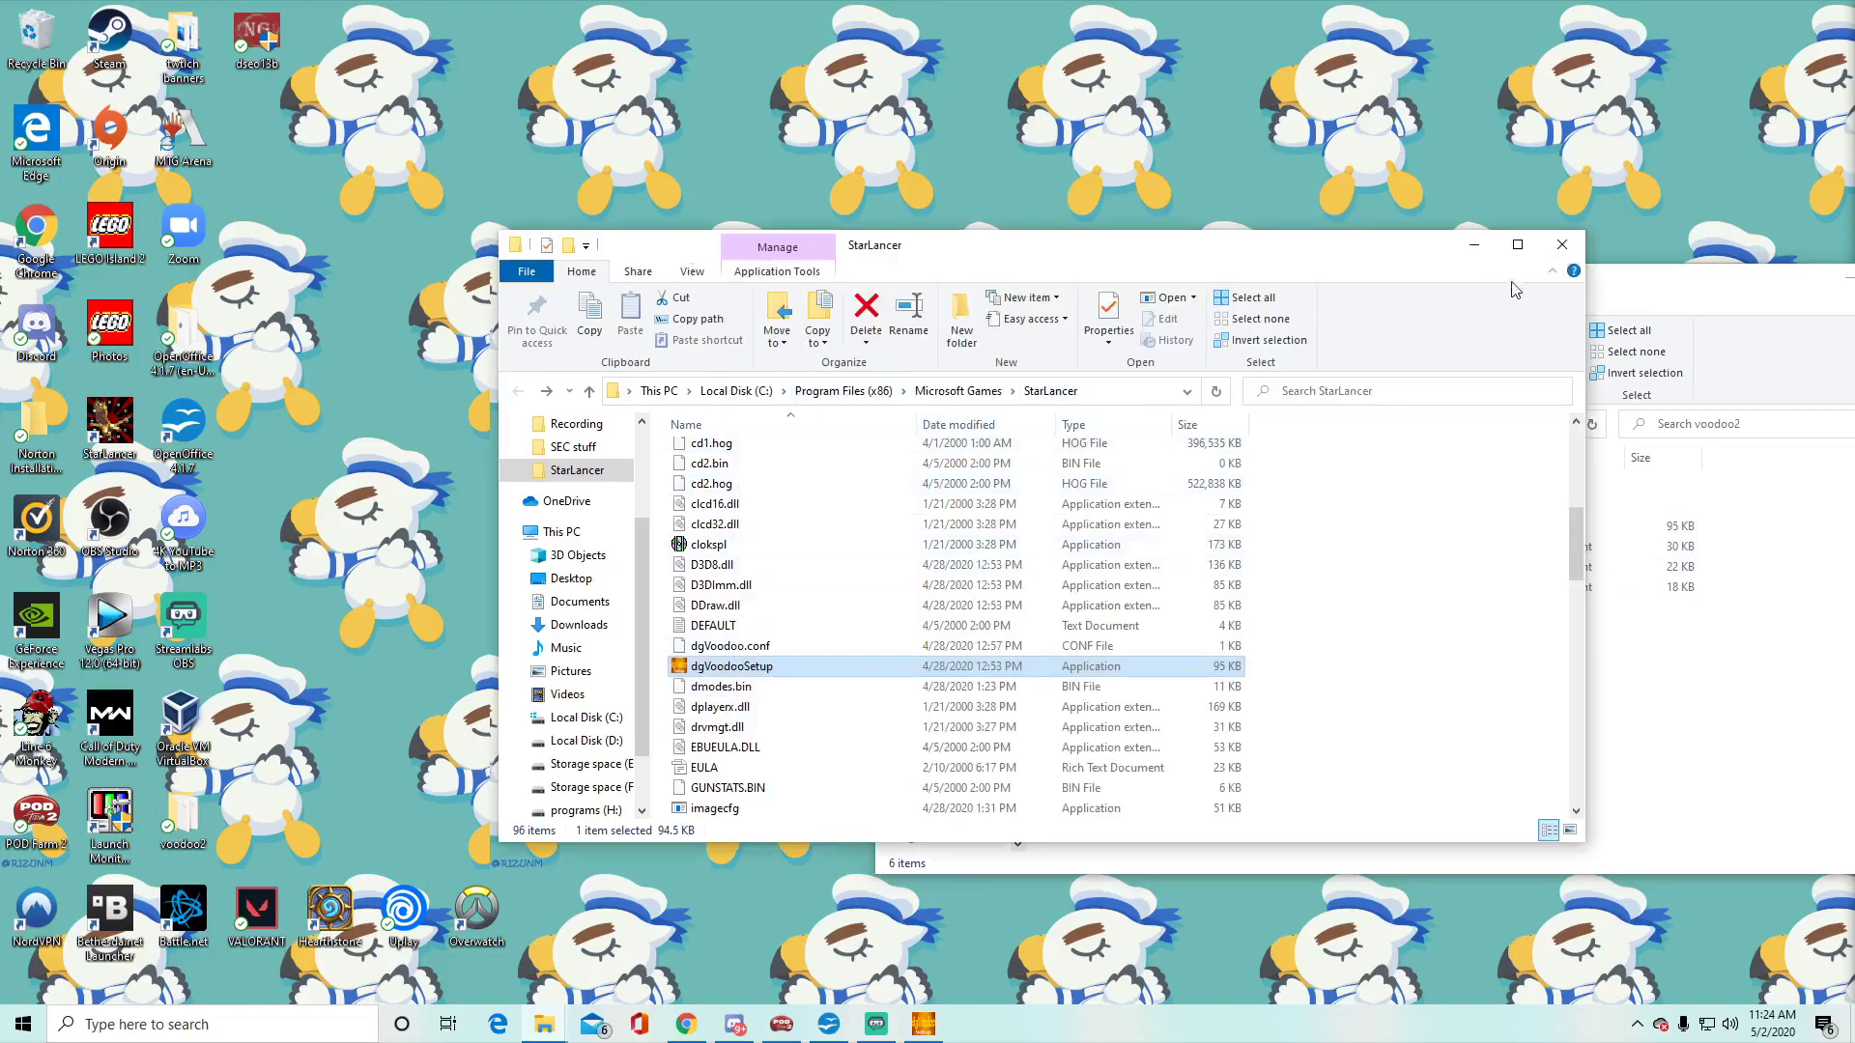
pyautogui.click(1620, 283)
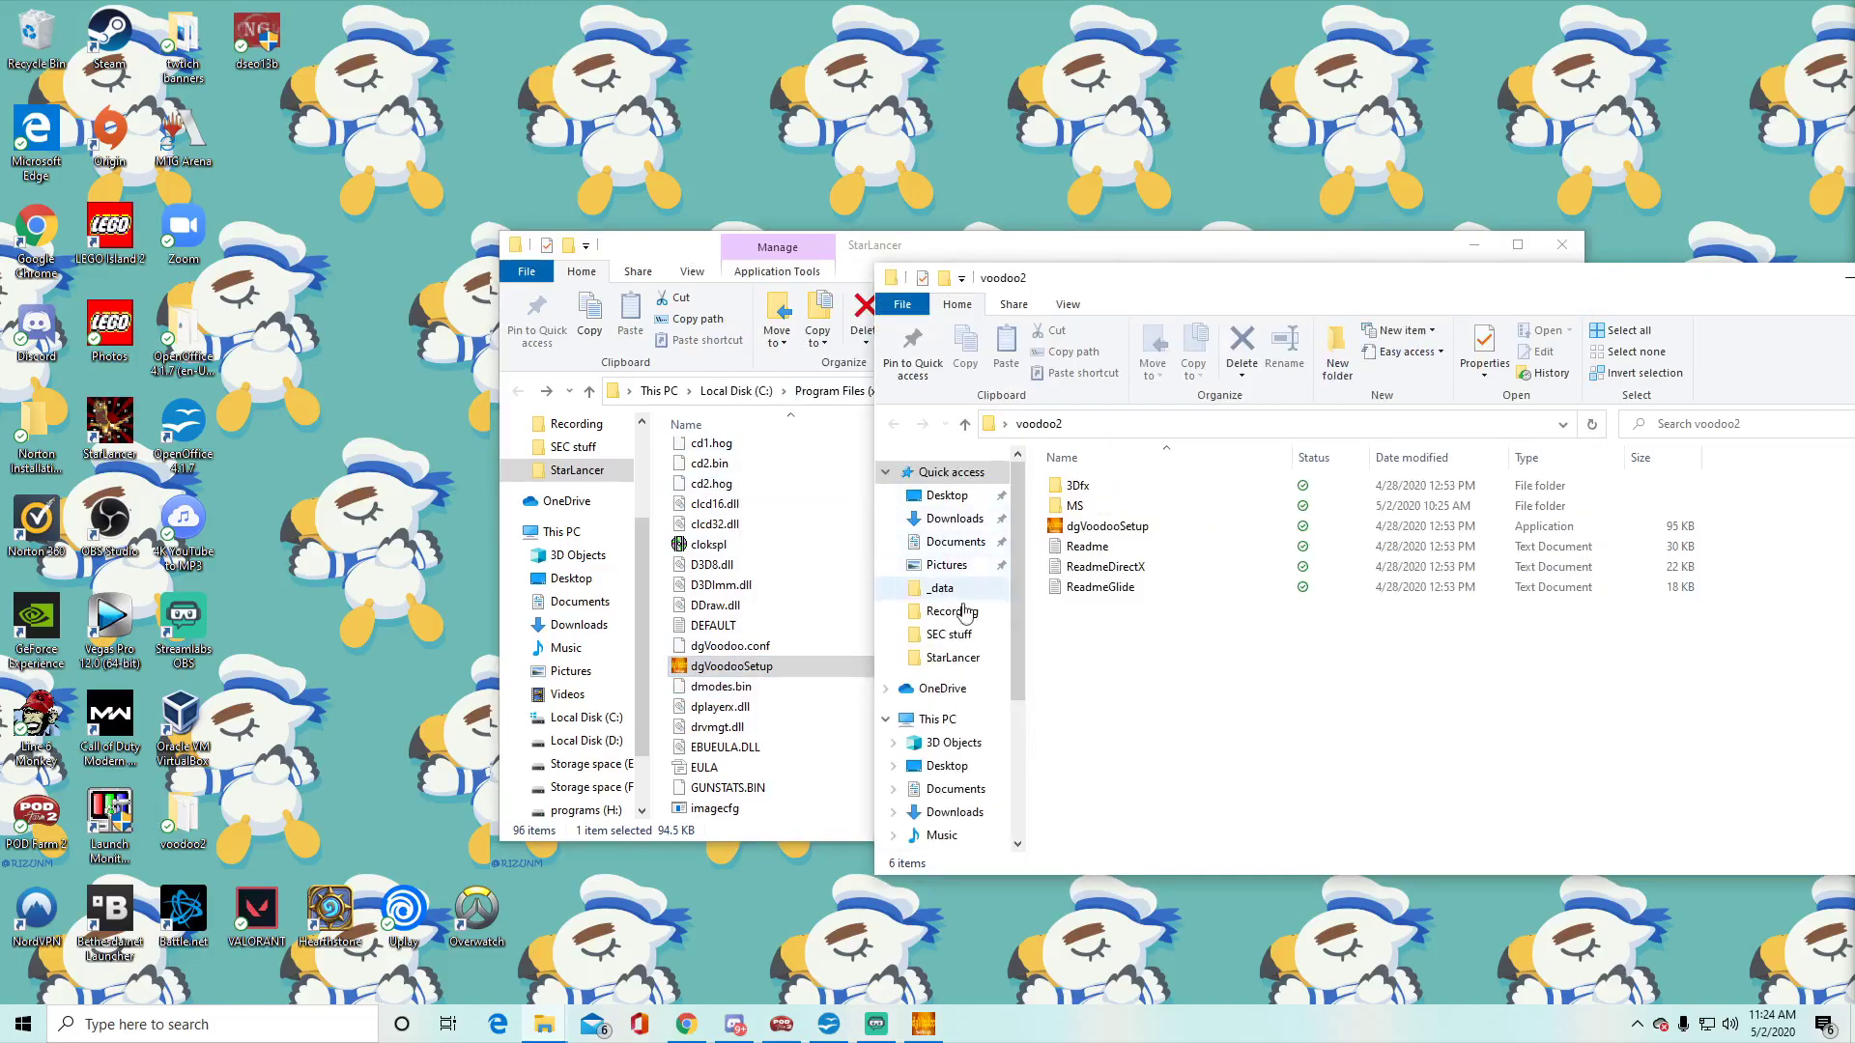
pyautogui.doubleClick(1101, 506)
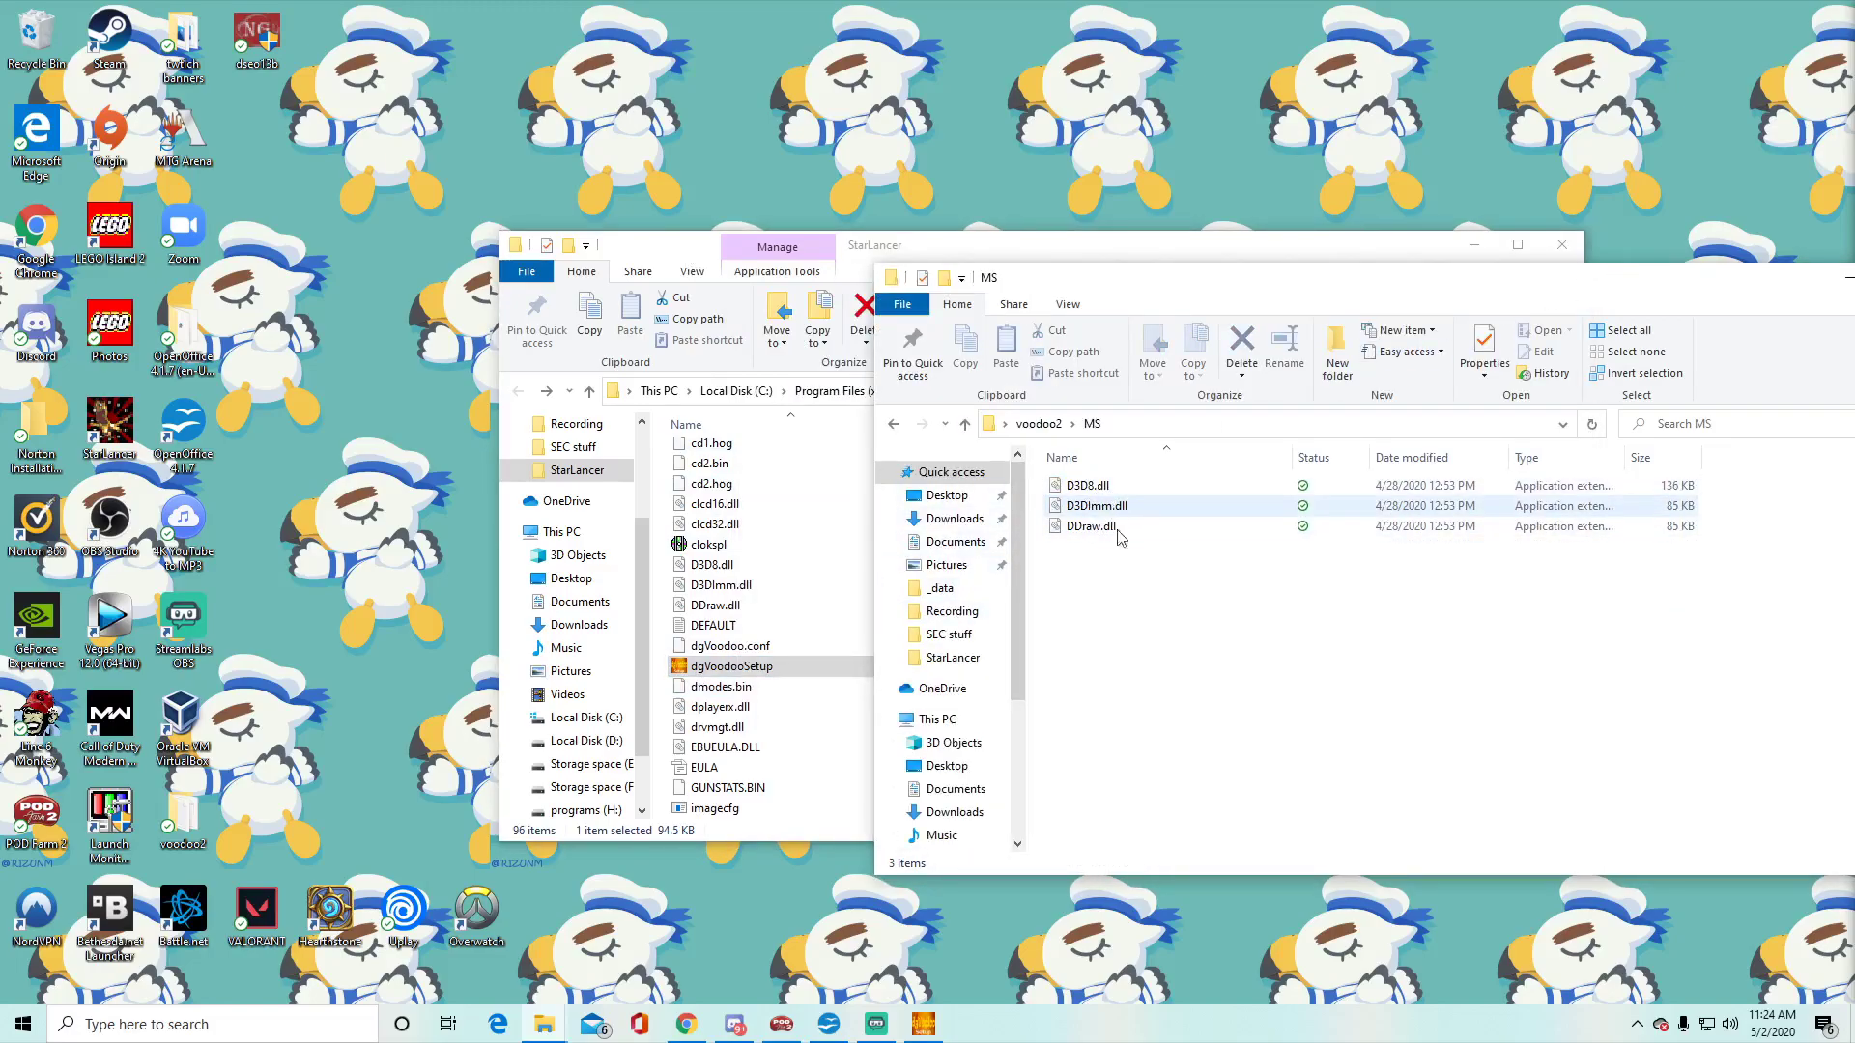
pyautogui.click(1001, 253)
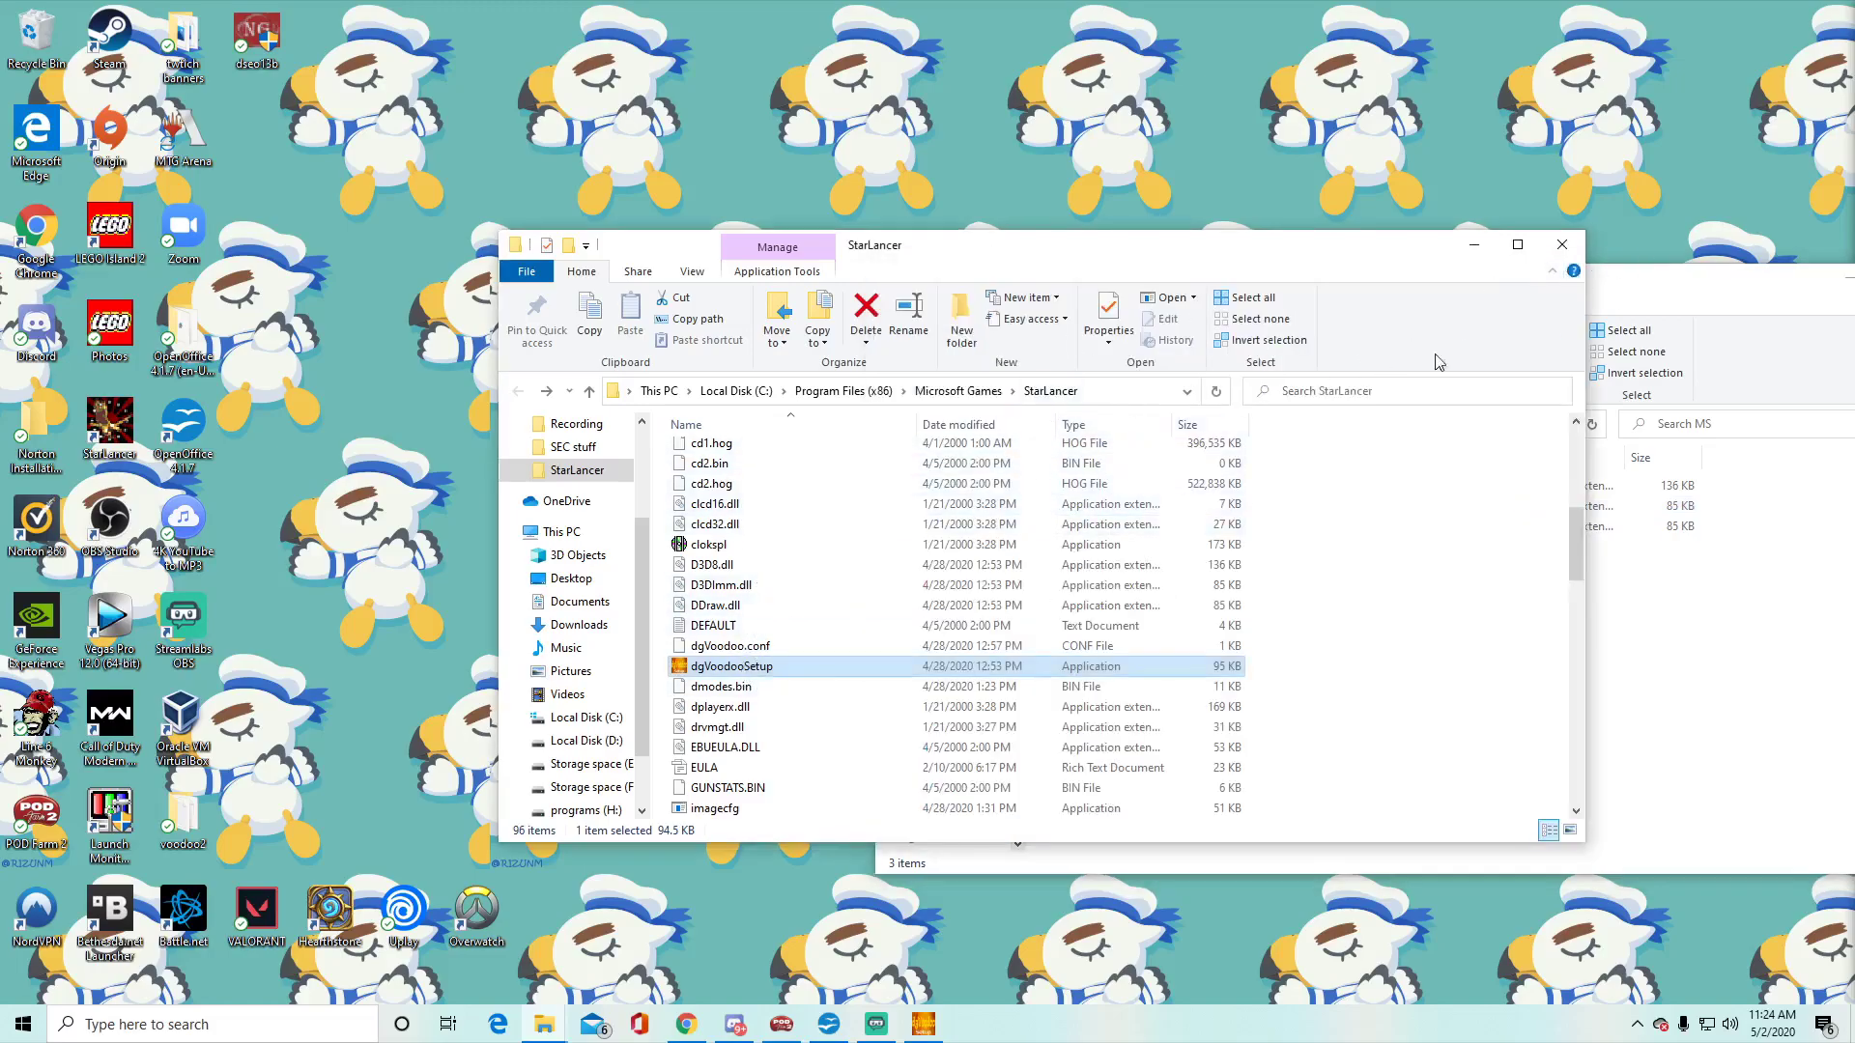
pyautogui.click(1623, 290)
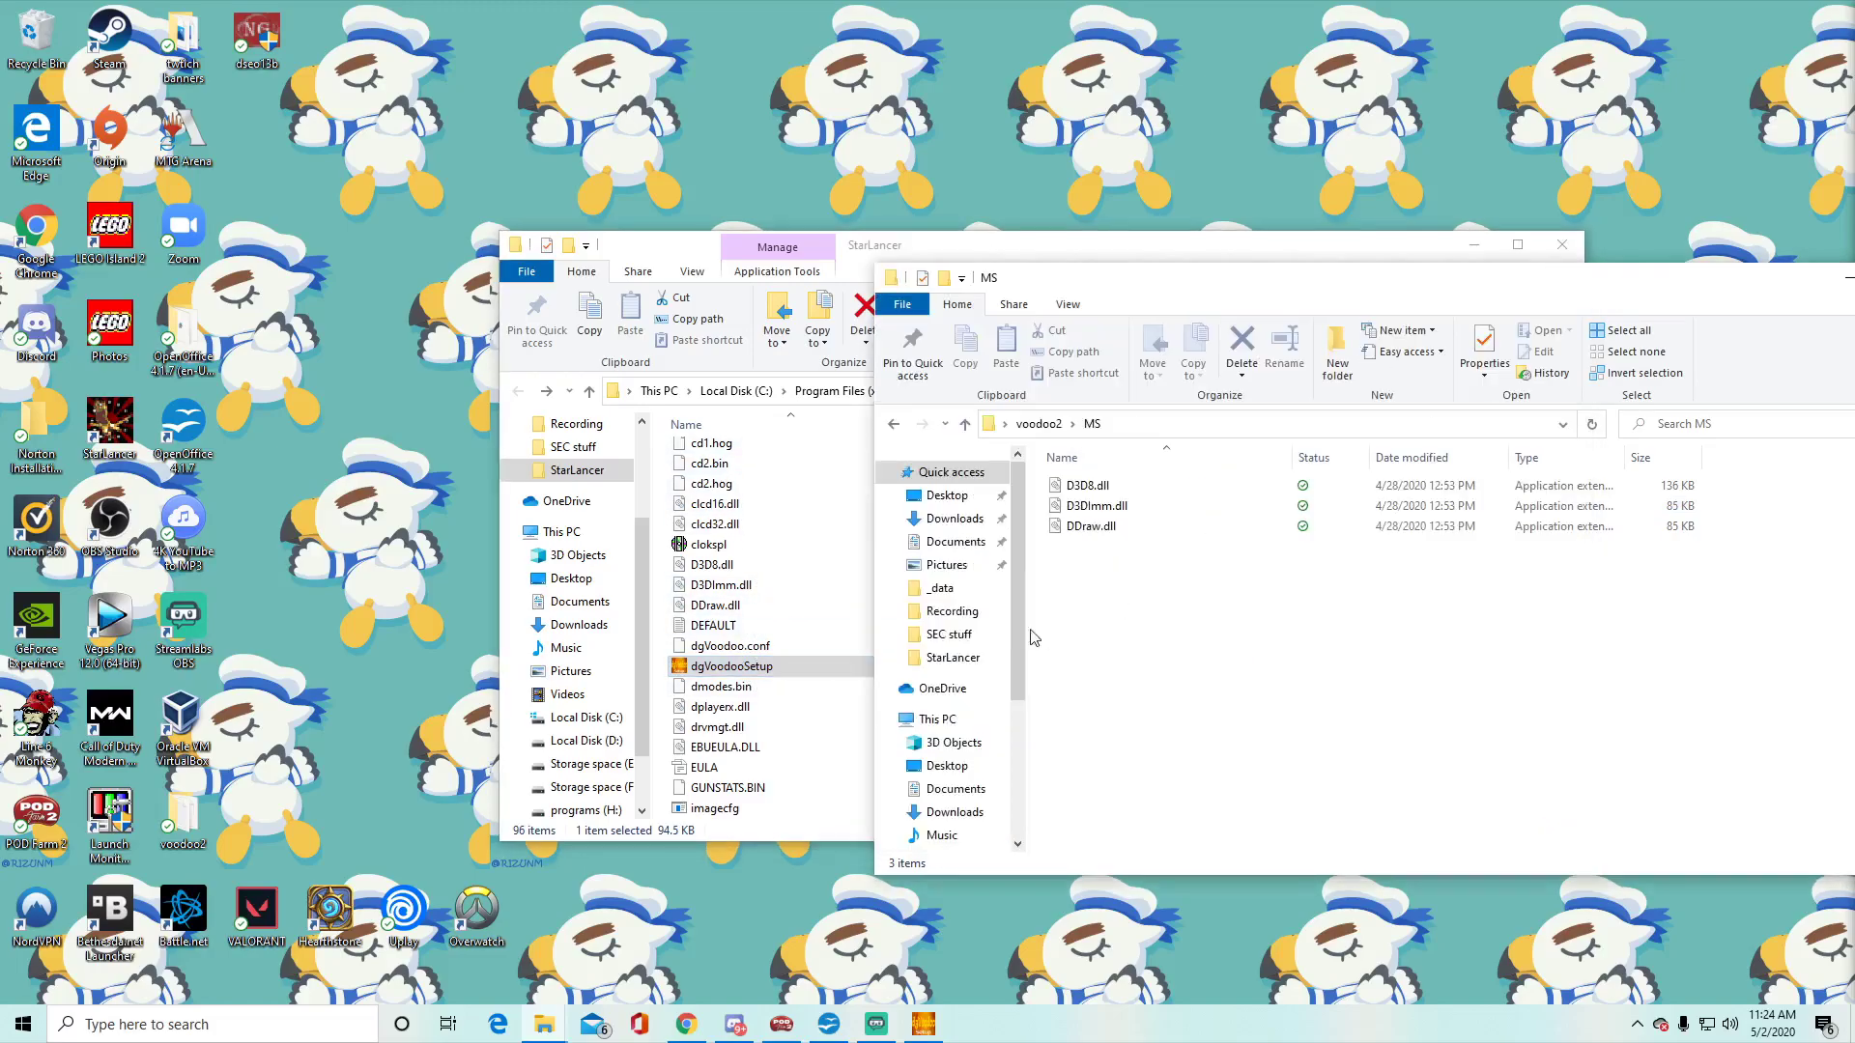
pyautogui.click(896, 424)
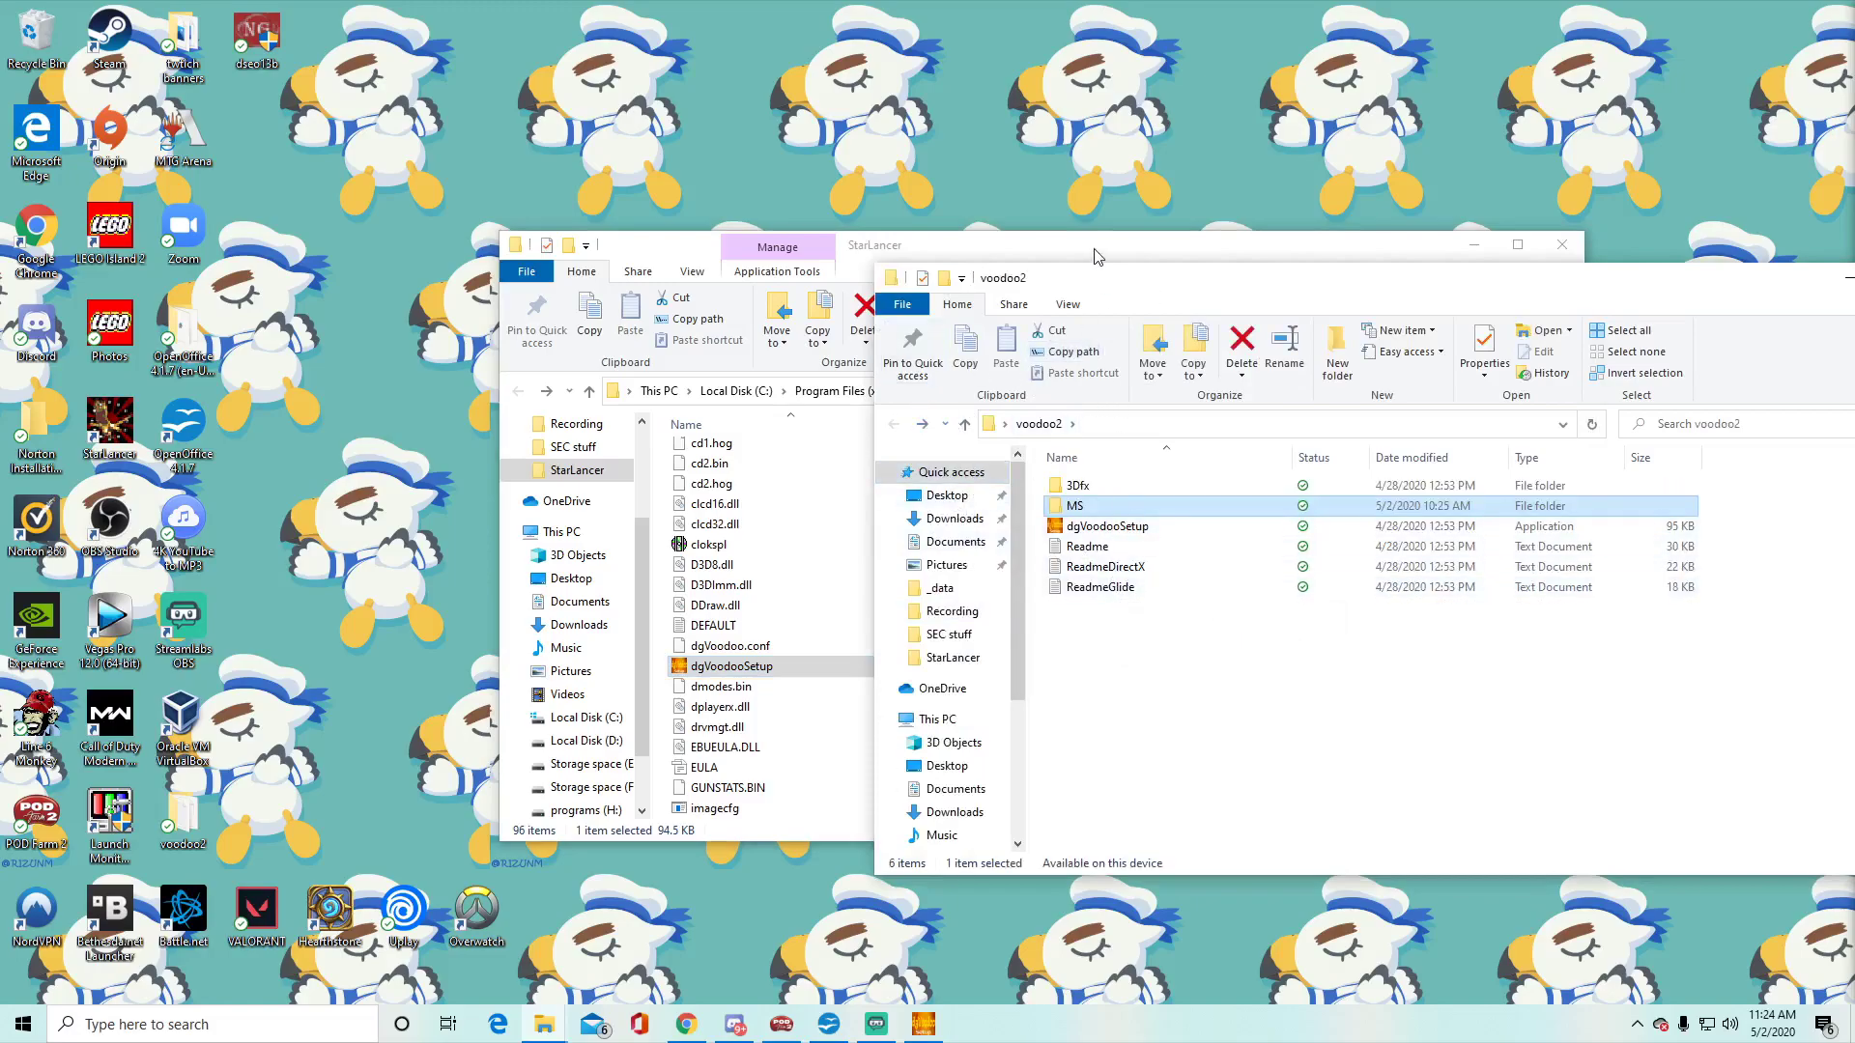
# - Close the voodoo2 window and run dgVoodooSetup from the StarLancer folder
pyautogui.moveTo(1632, 295); pyautogui.dragTo(1401, 303)
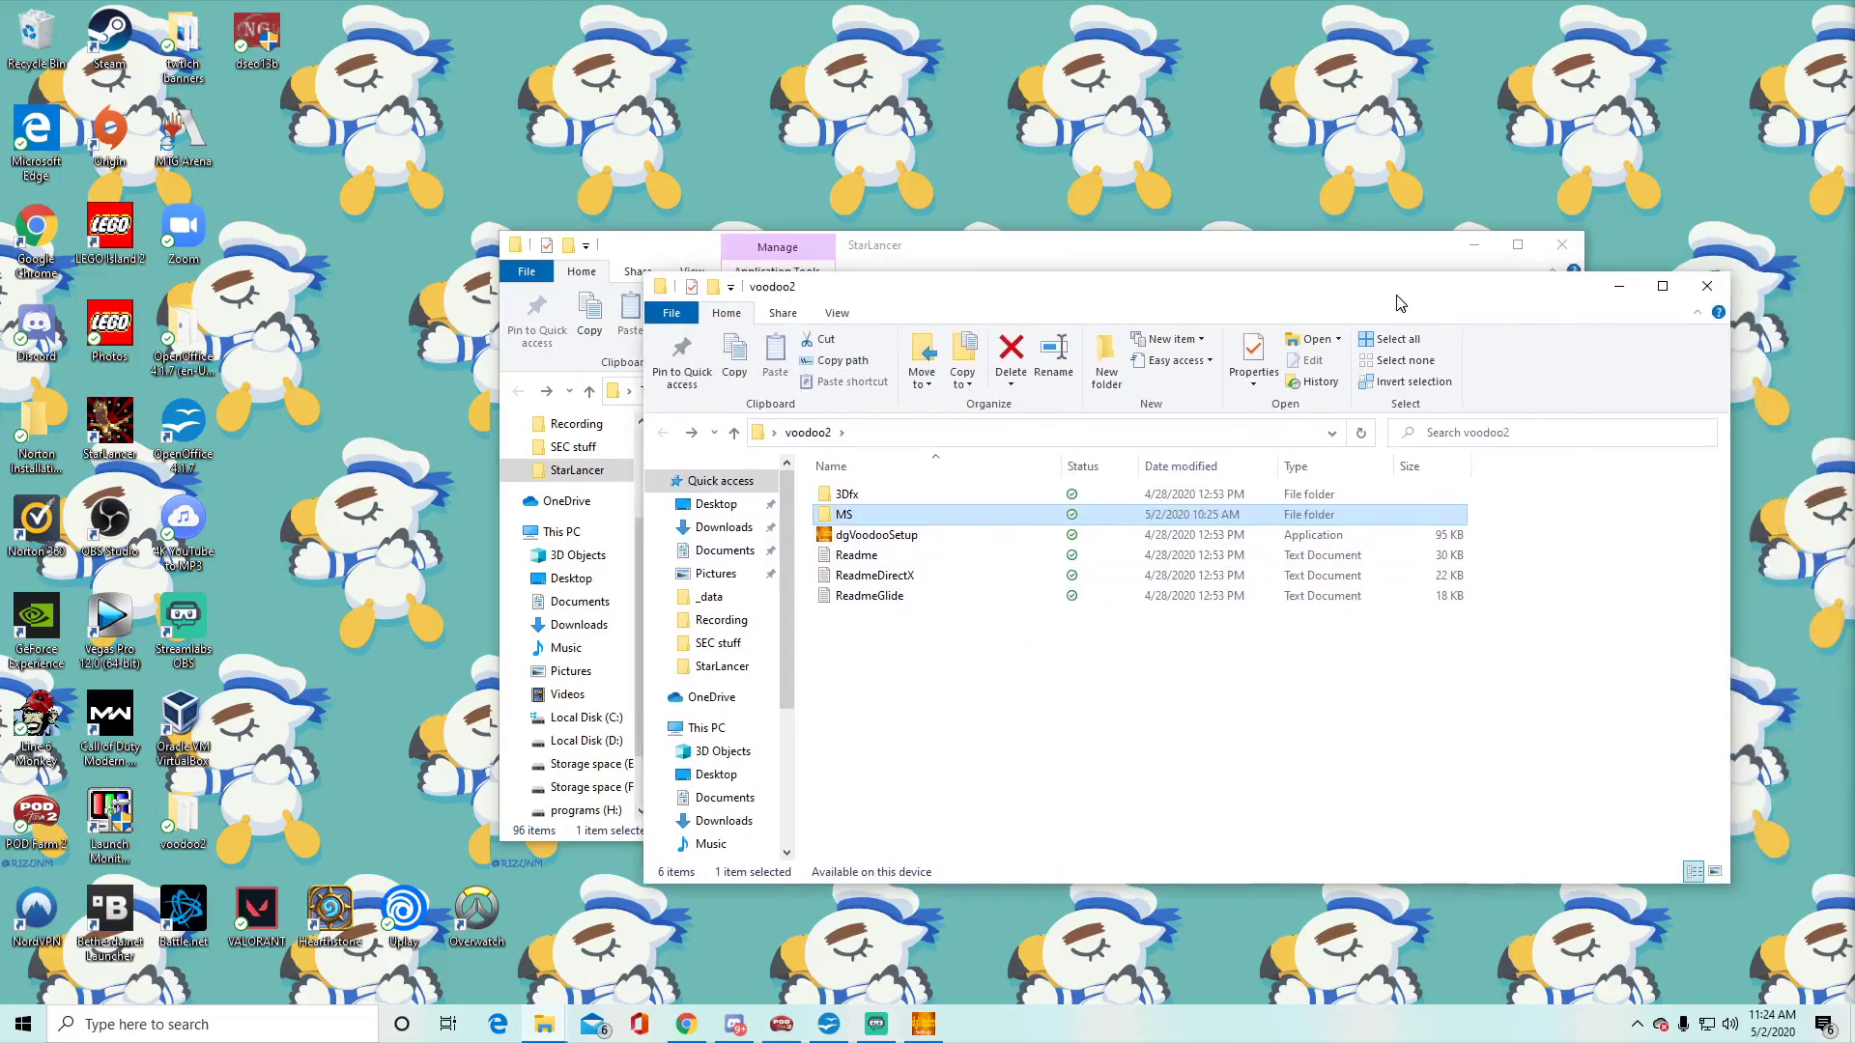
pyautogui.click(1708, 286)
pyautogui.press('Return')
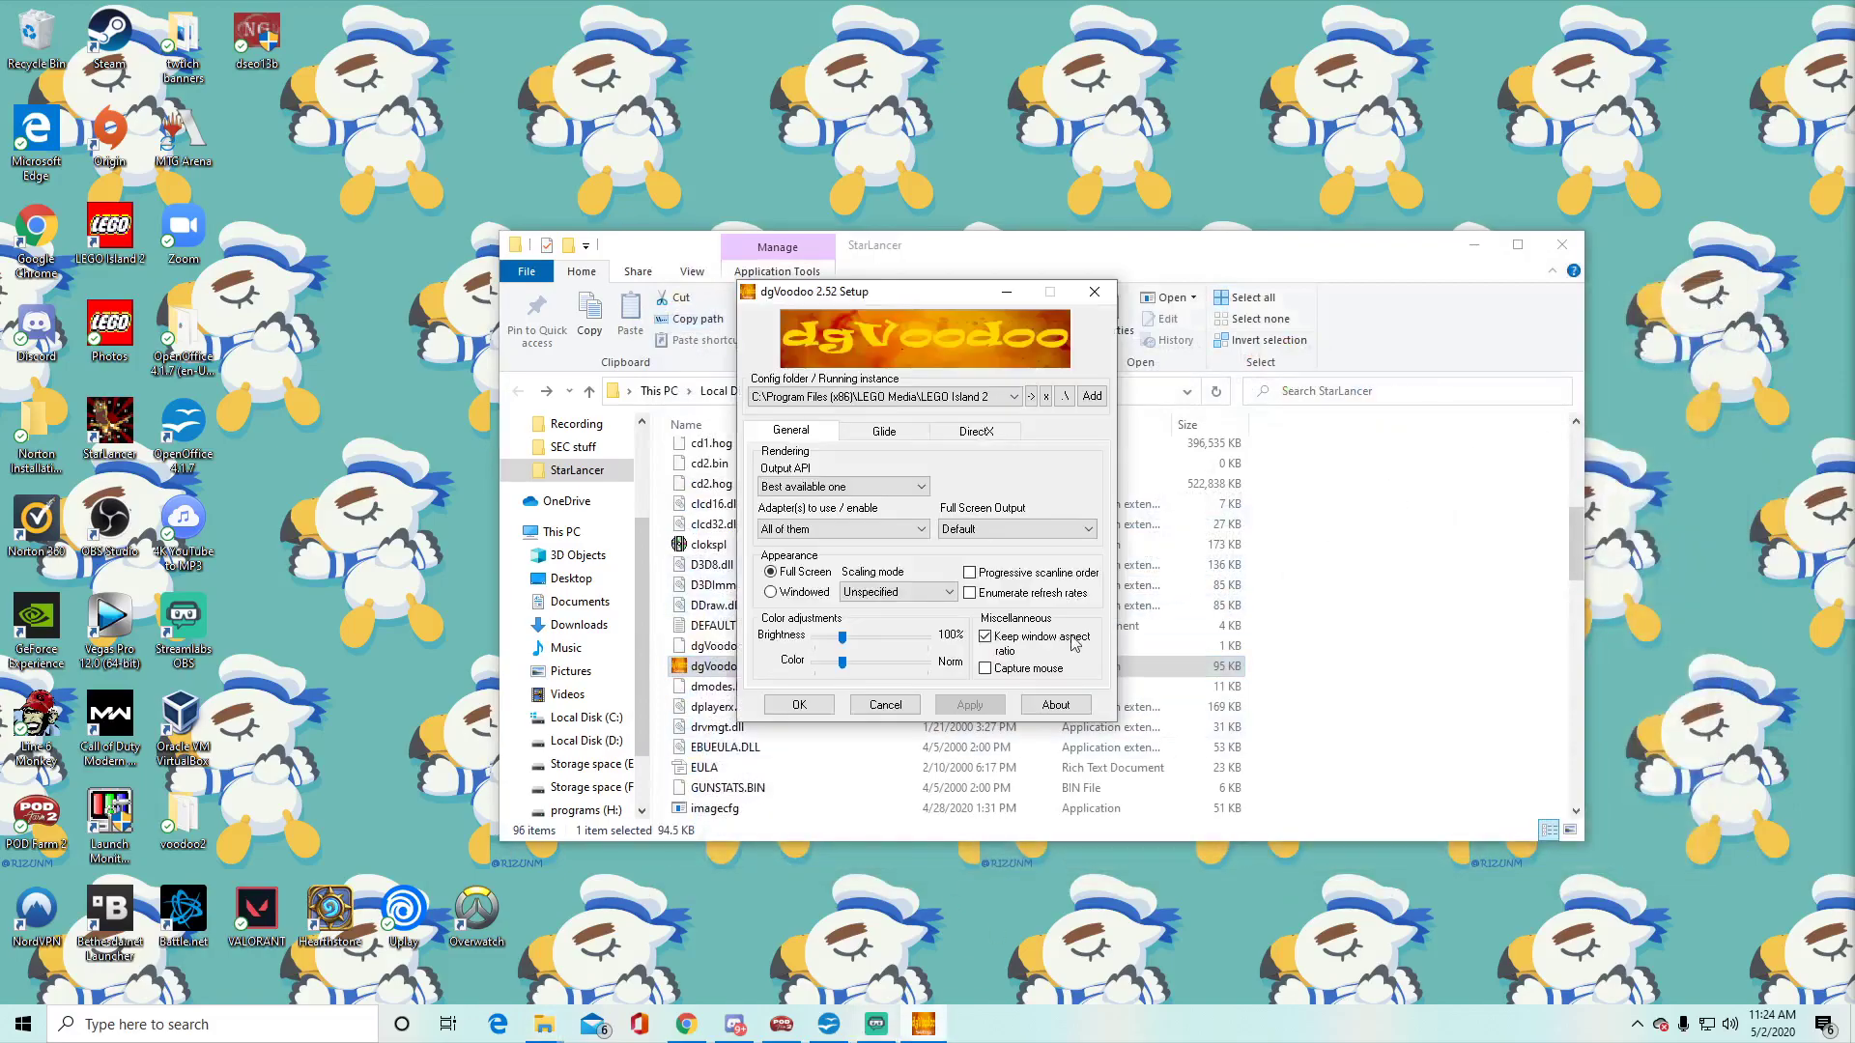
# - Set the config folder to StarLancer and the adapter to NVIDIA GeForce GTX 1080 Ti, keeping Default output and Unspecified scaling
pyautogui.click(983, 397)
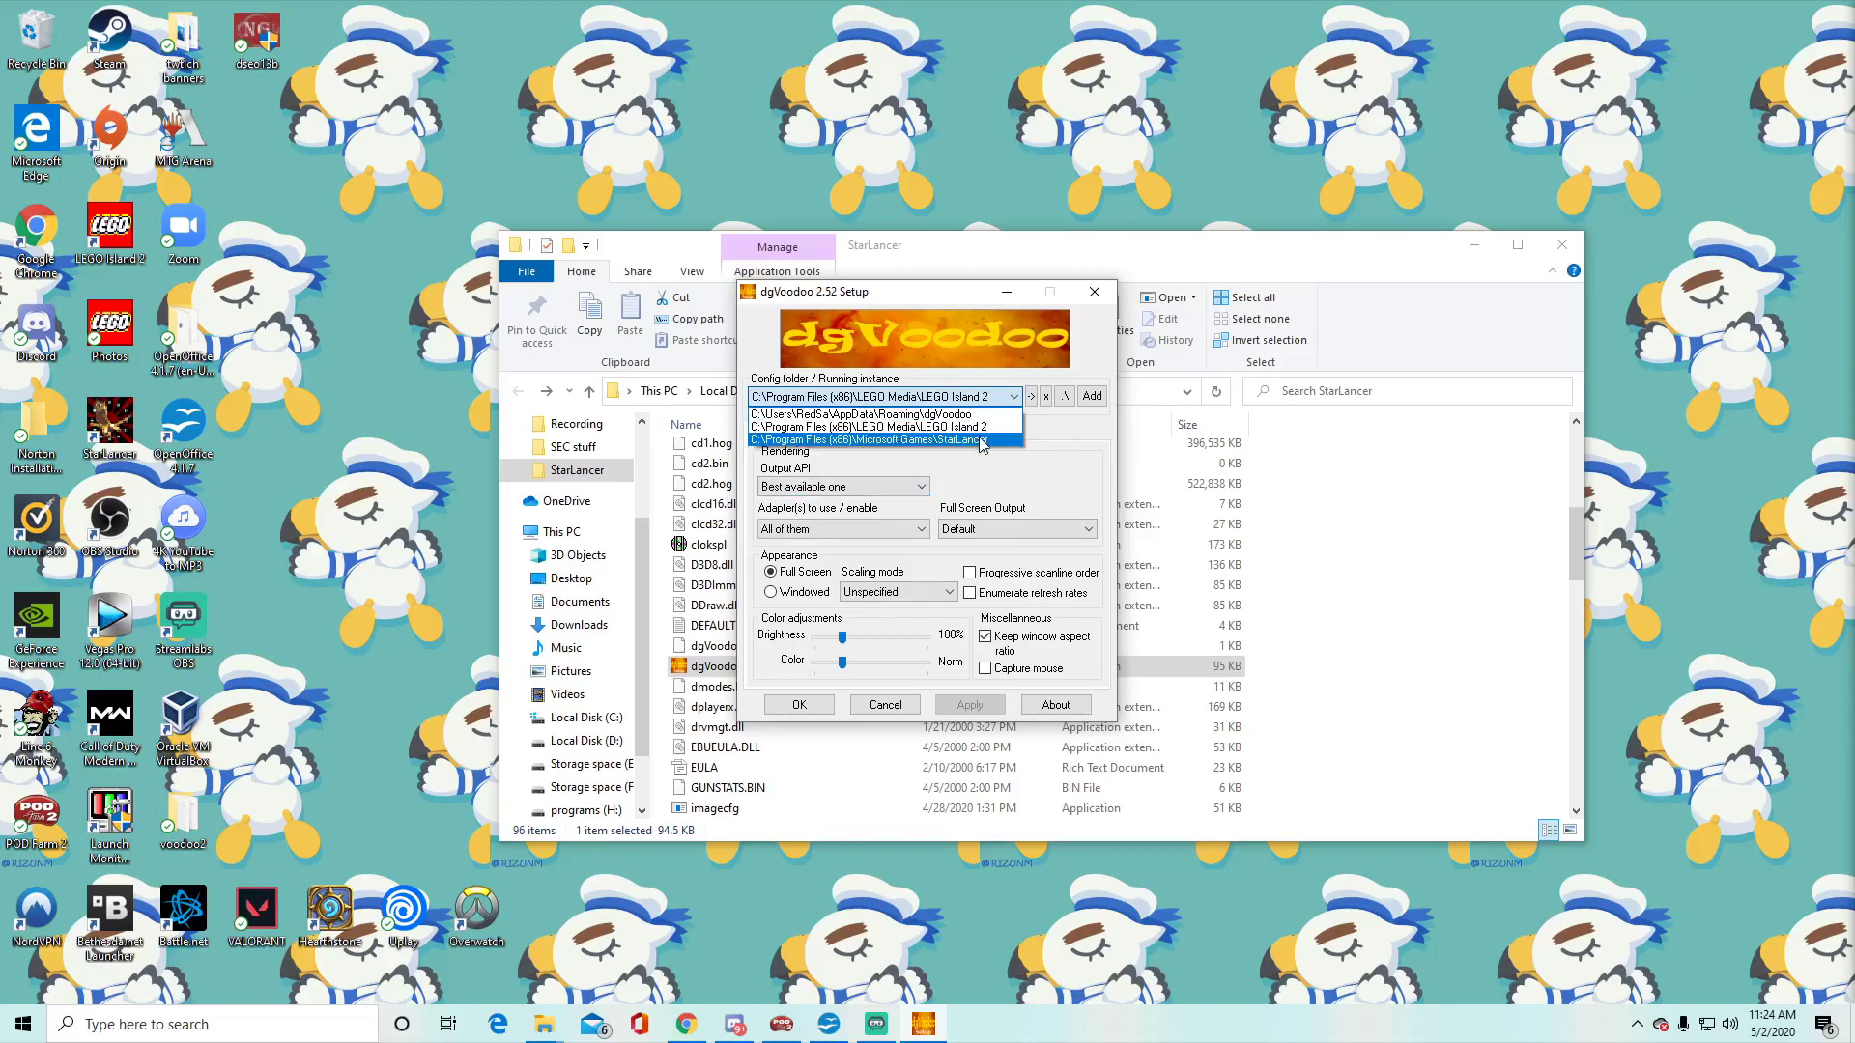
pyautogui.click(978, 439)
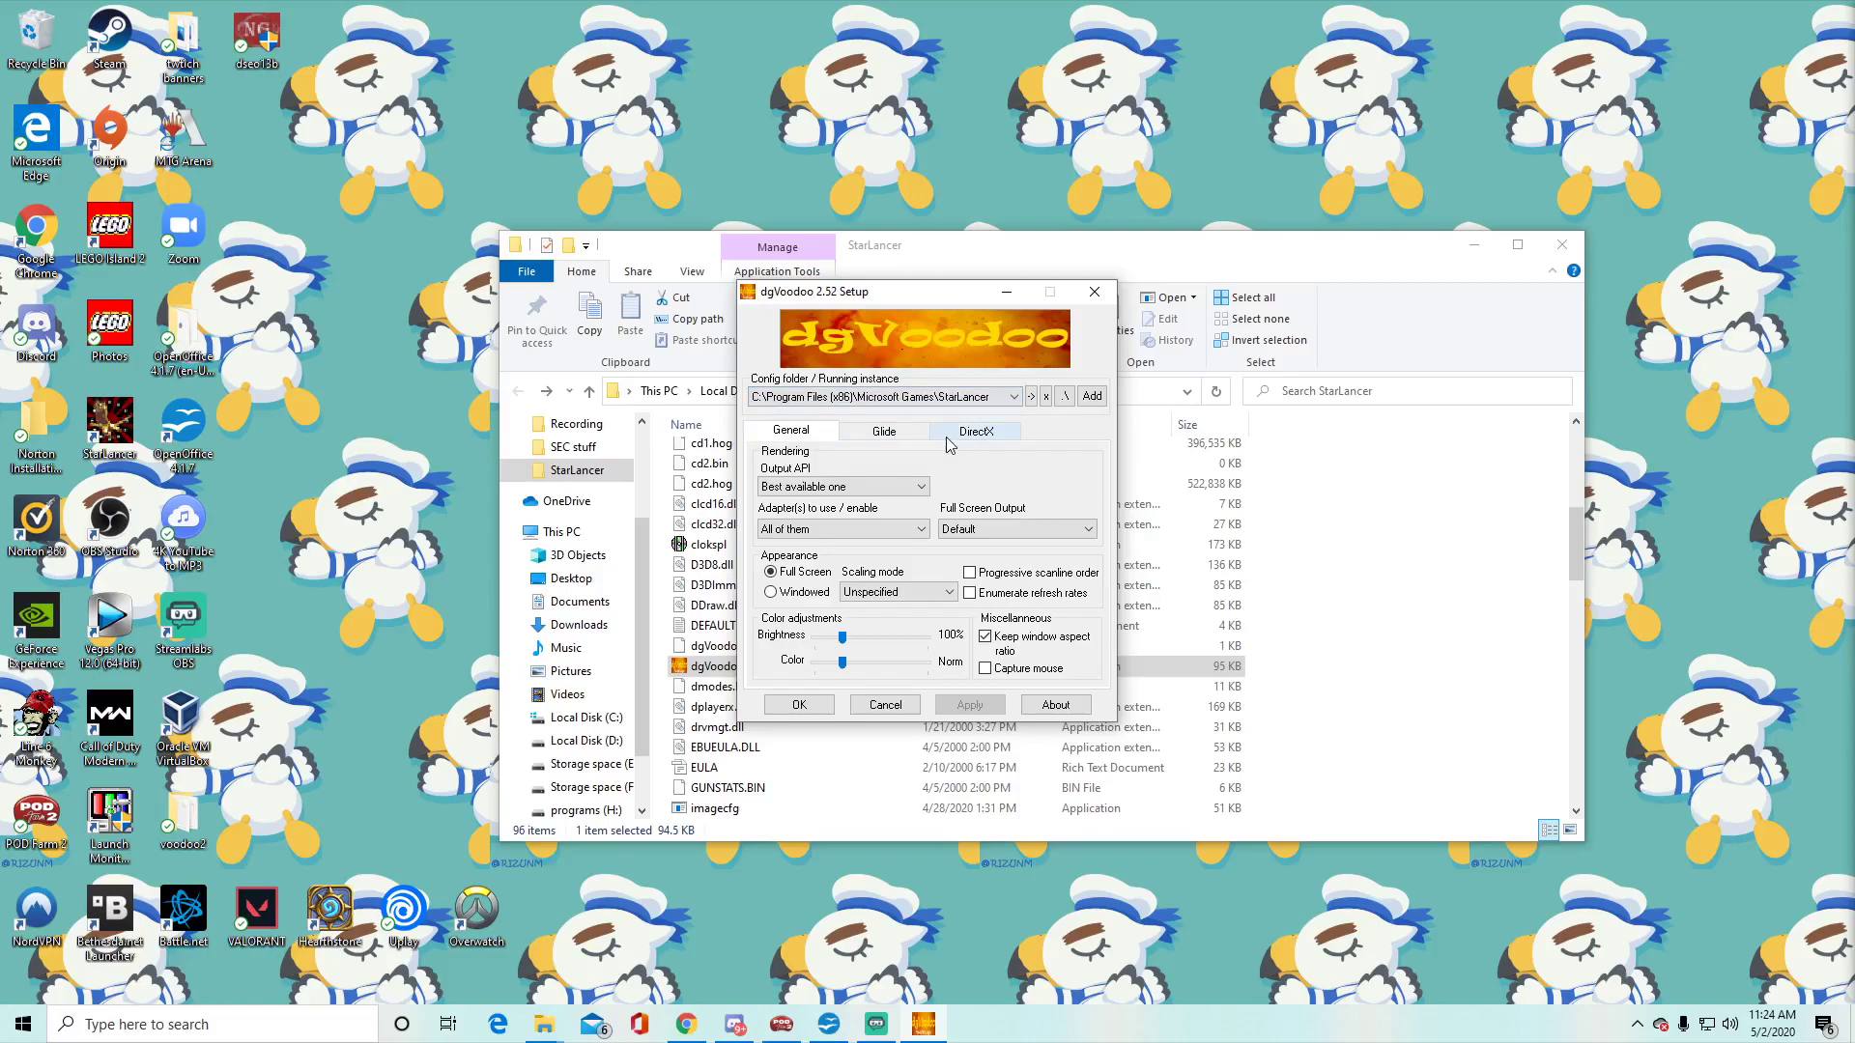
pyautogui.click(904, 529)
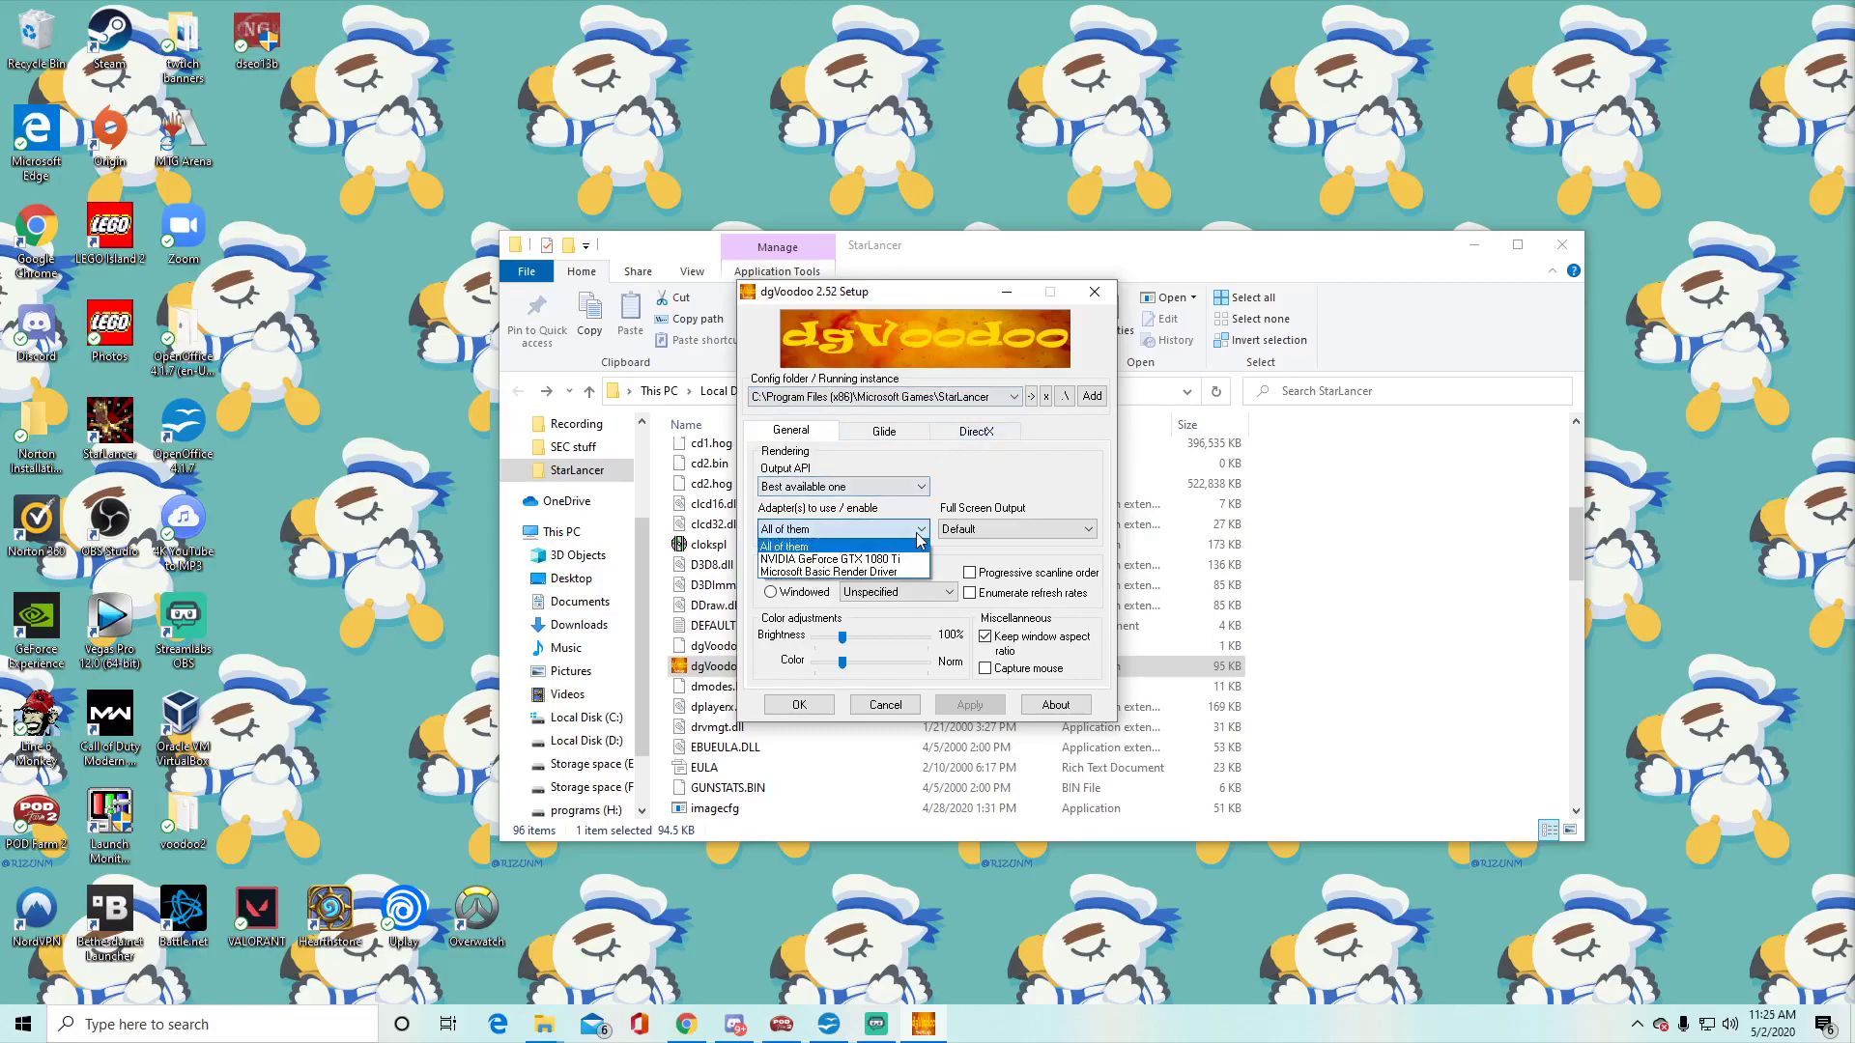
pyautogui.click(914, 559)
pyautogui.click(1042, 529)
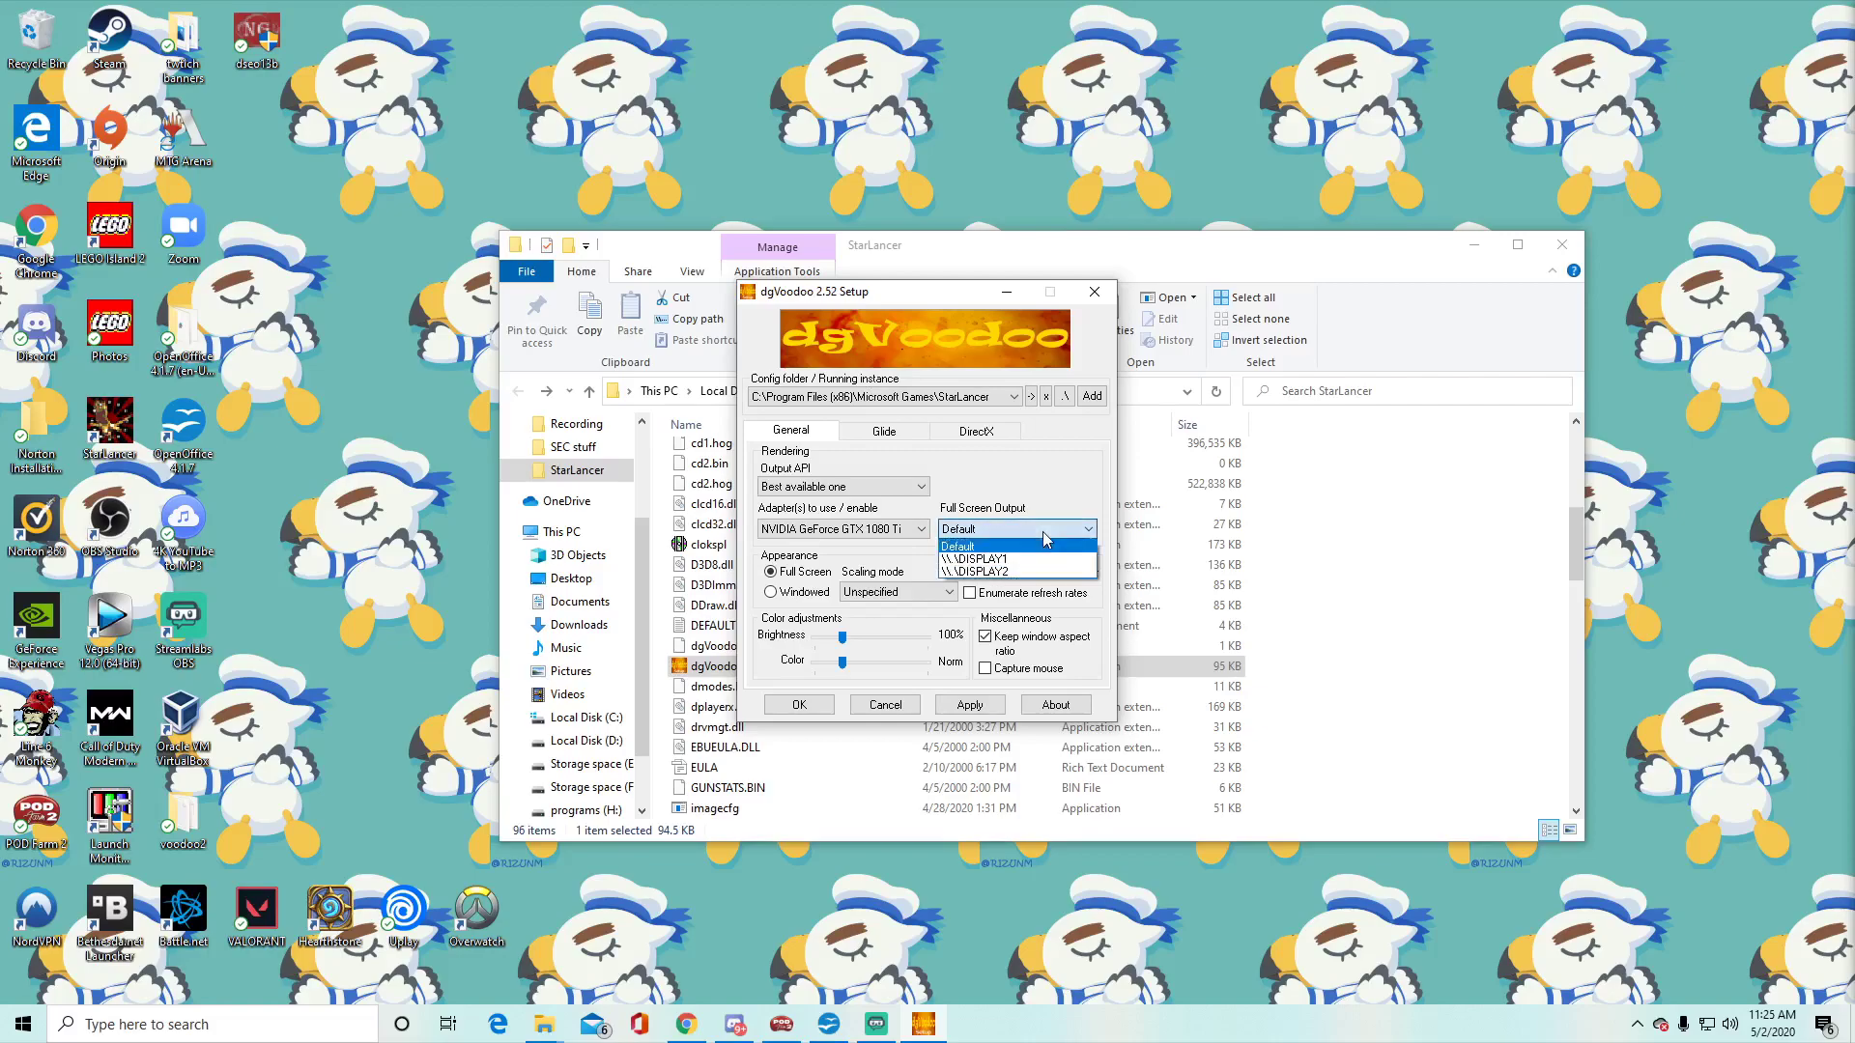
pyautogui.click(1042, 531)
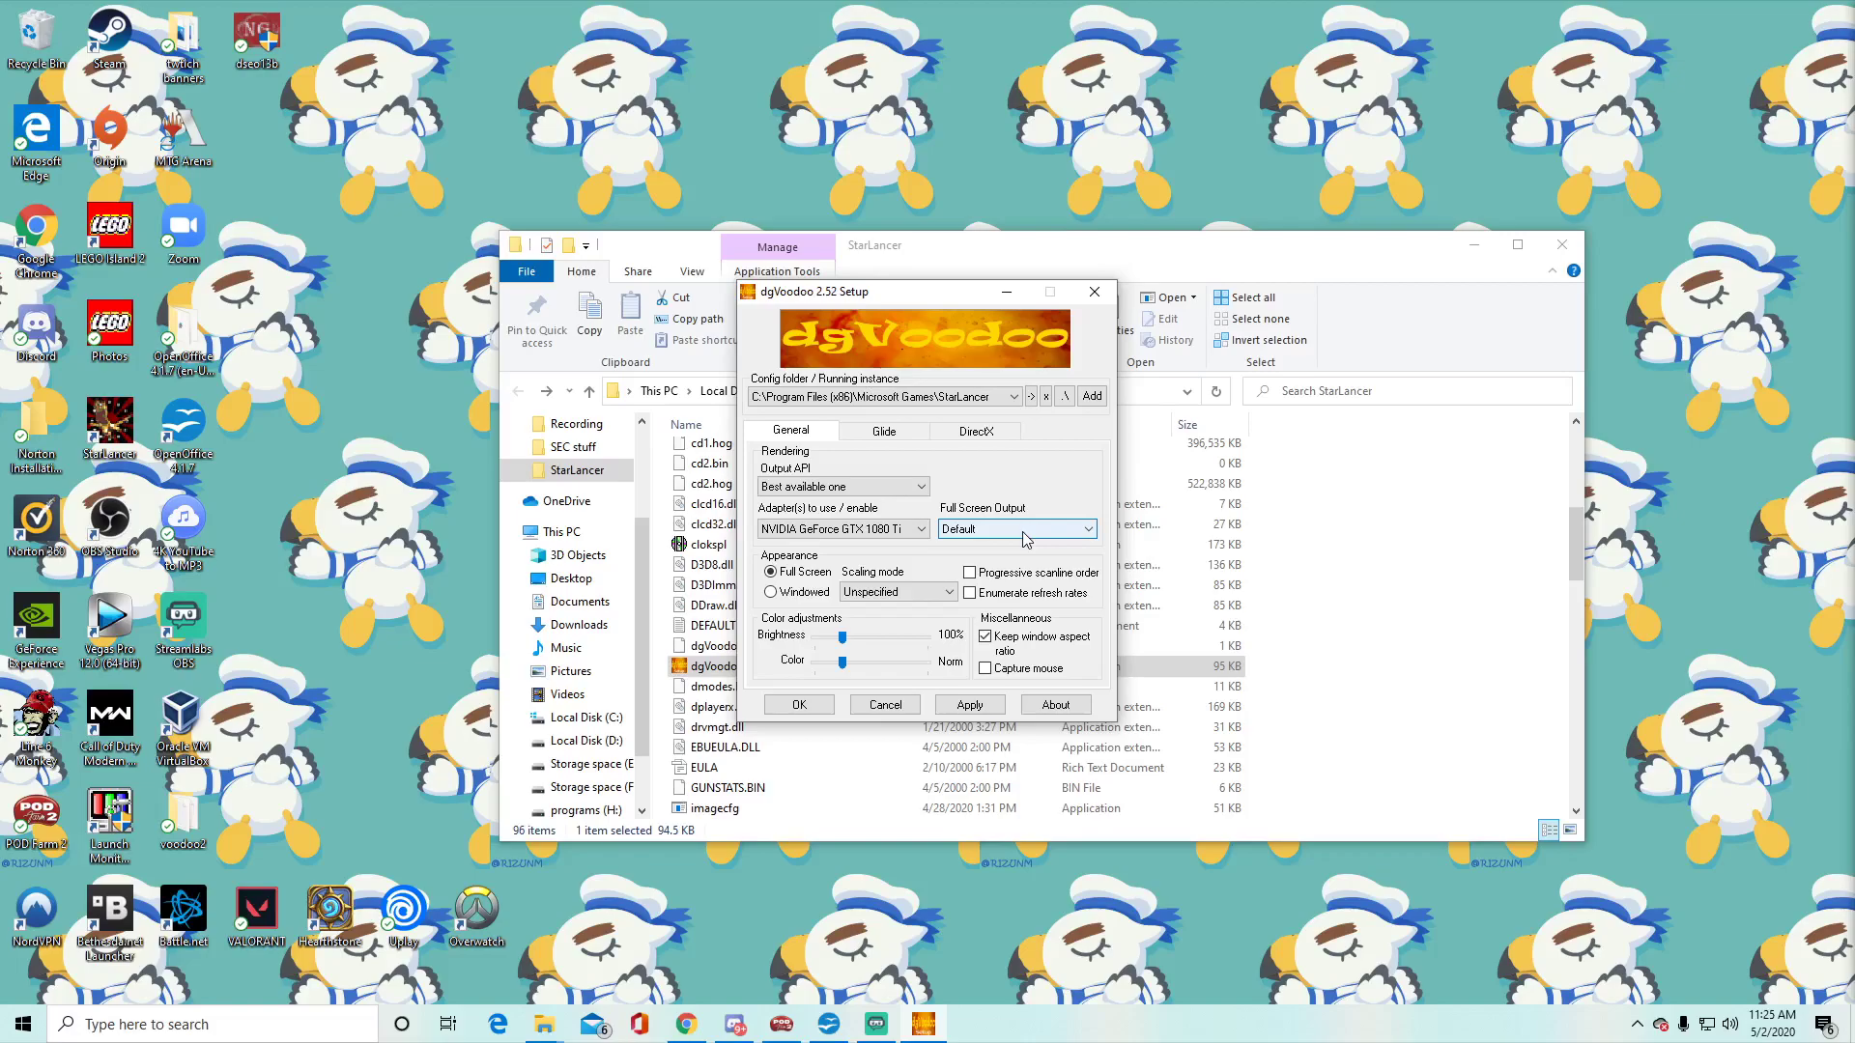
pyautogui.click(923, 595)
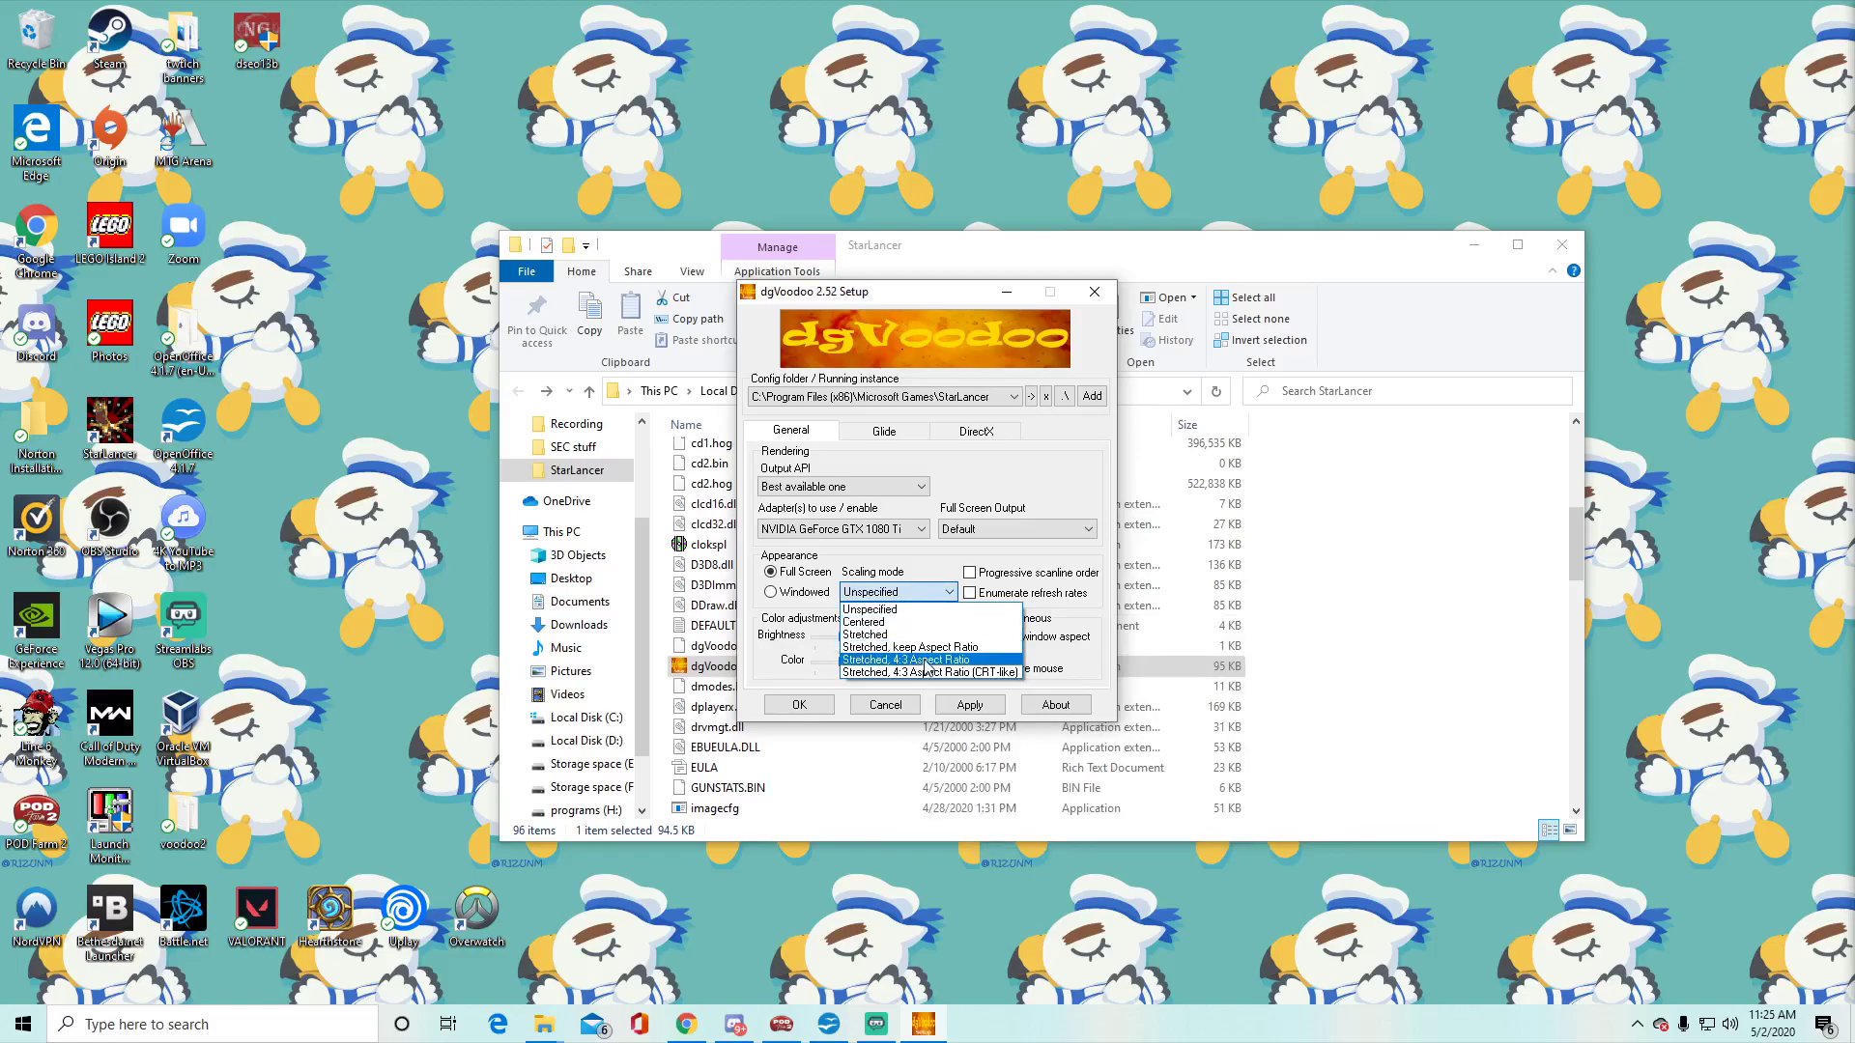
pyautogui.click(949, 585)
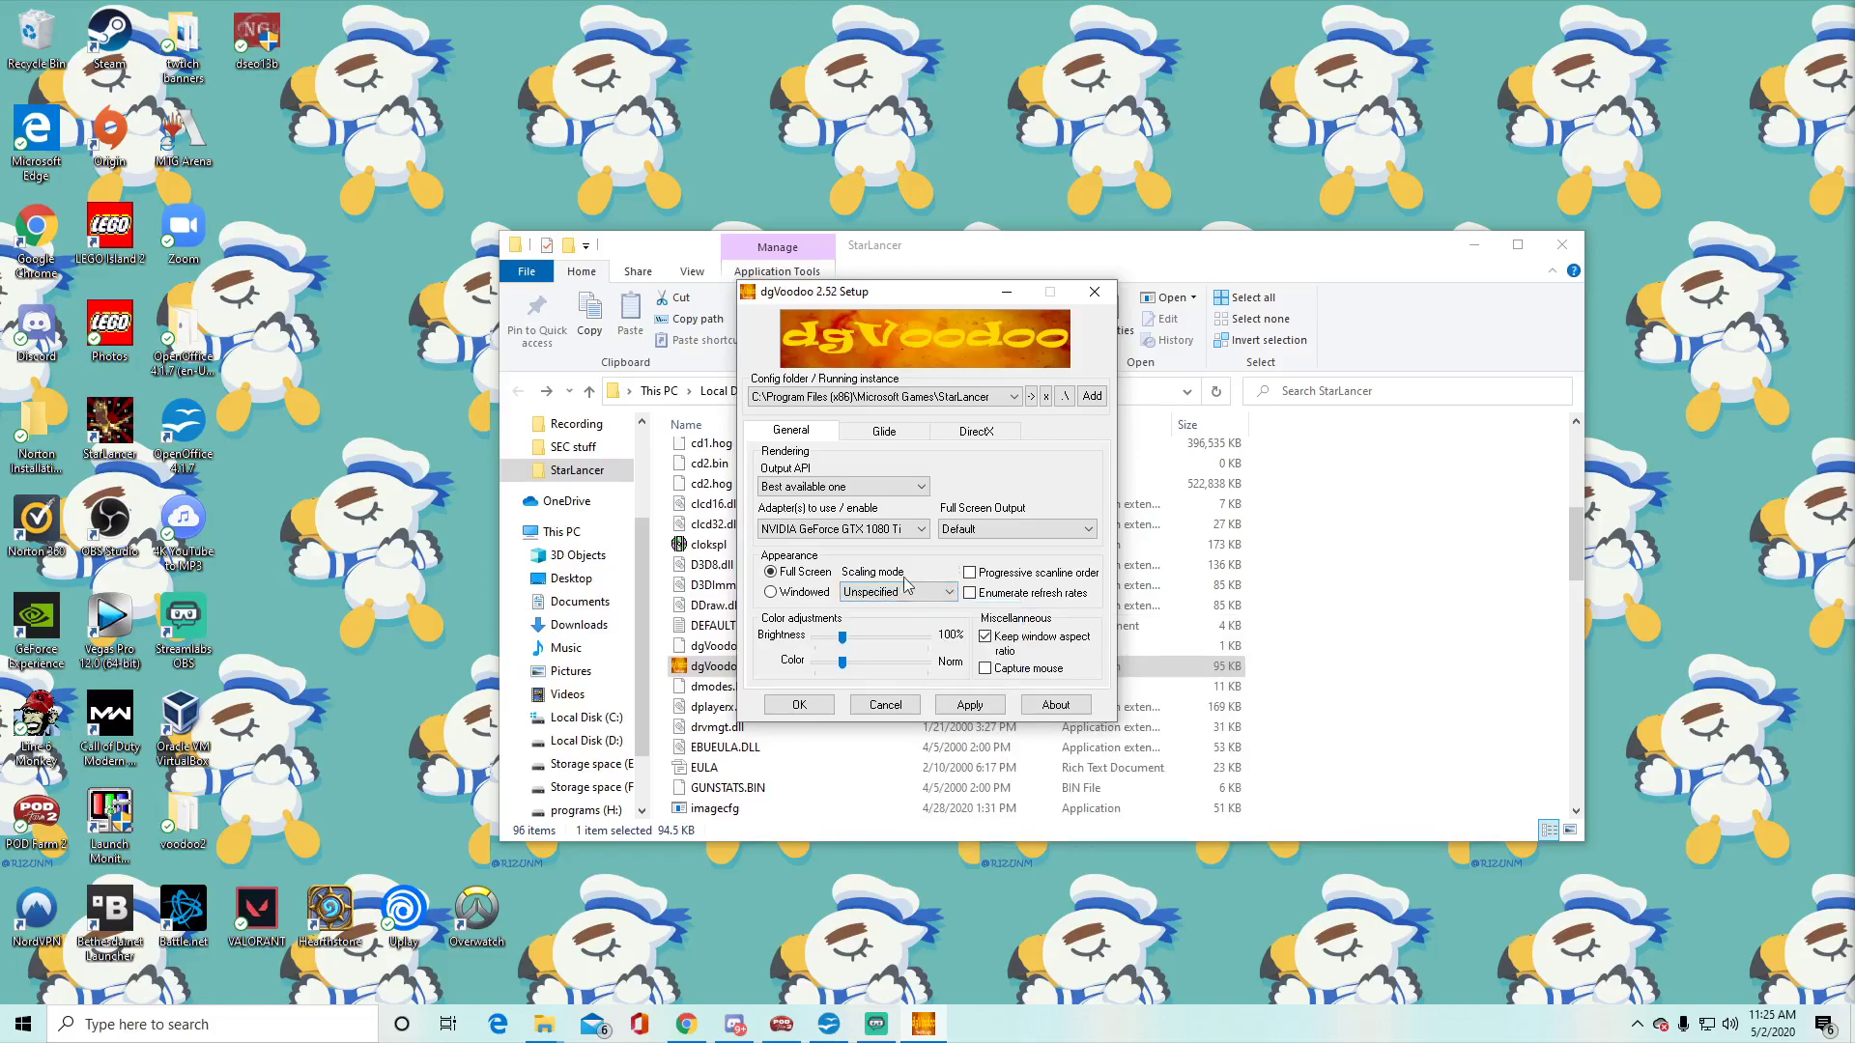
# - Review the DirectX tab's Videocard and Resolution options, then close dgVoodoo Setup
pyautogui.click(972, 432)
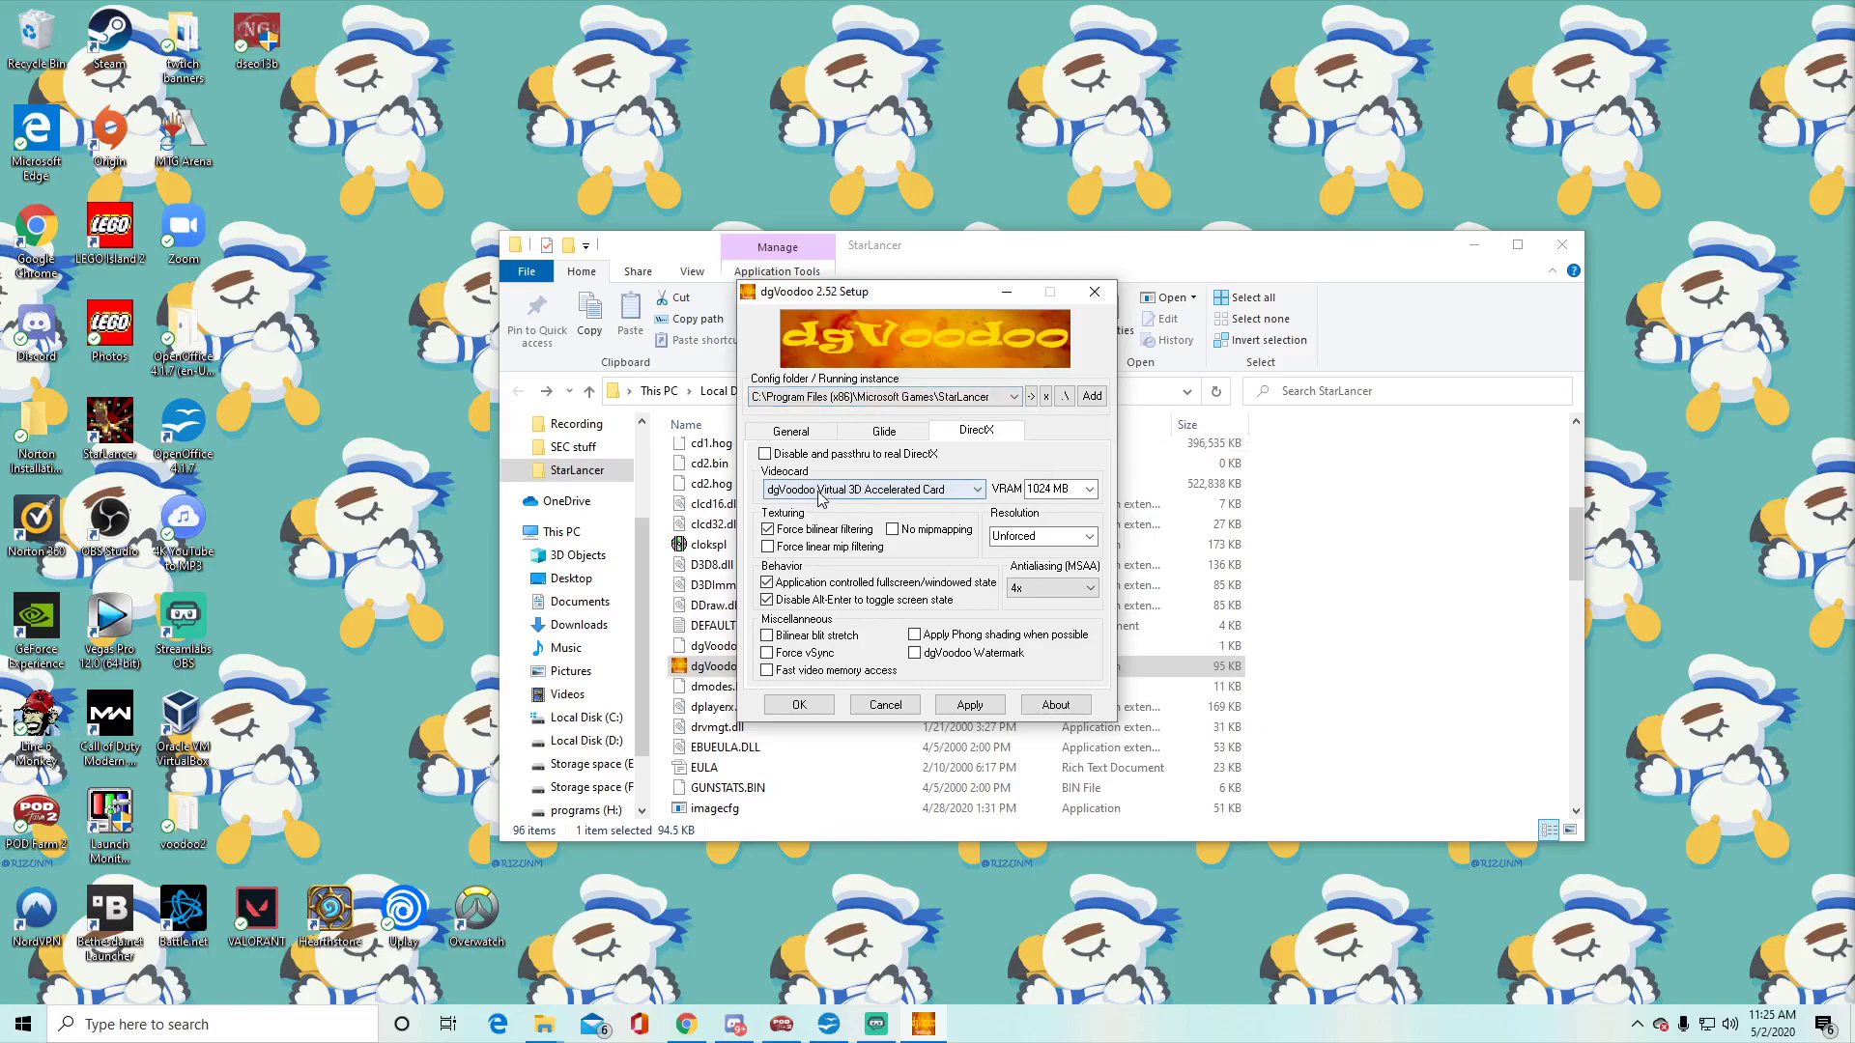
pyautogui.moveTo(842, 502)
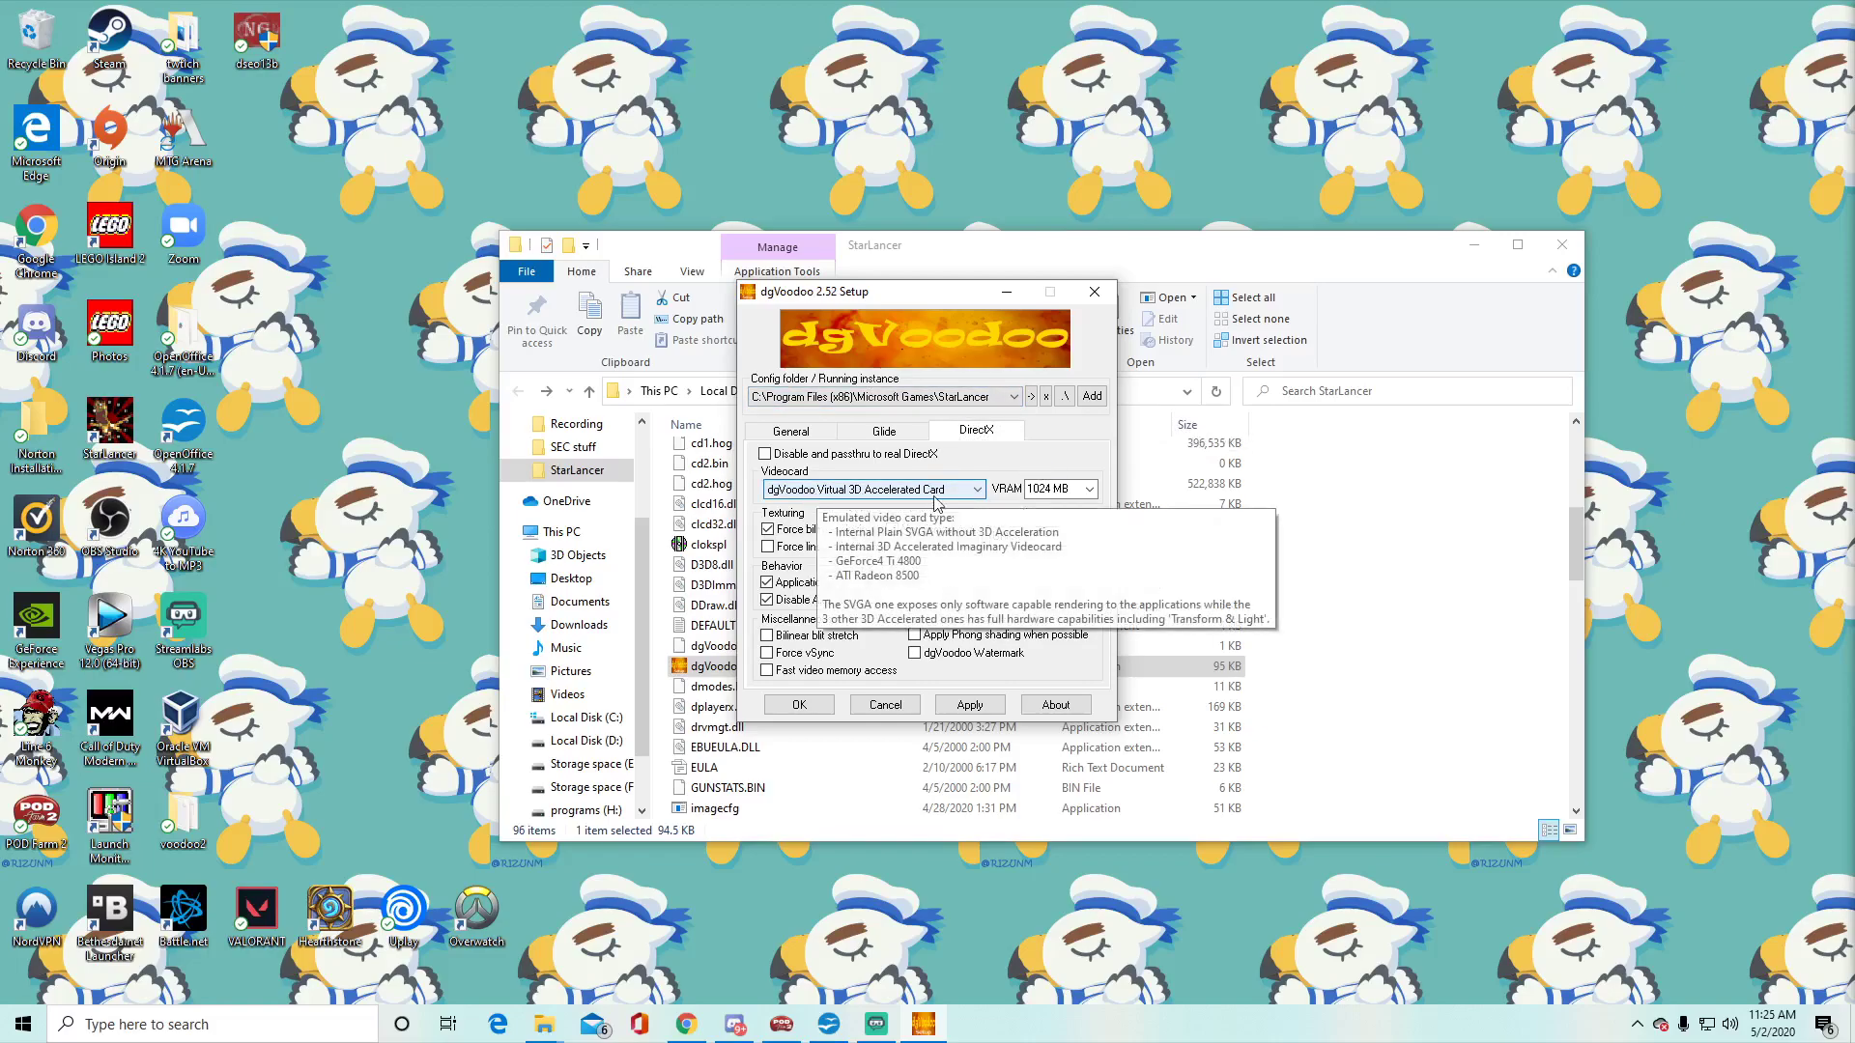
pyautogui.moveTo(1093, 547)
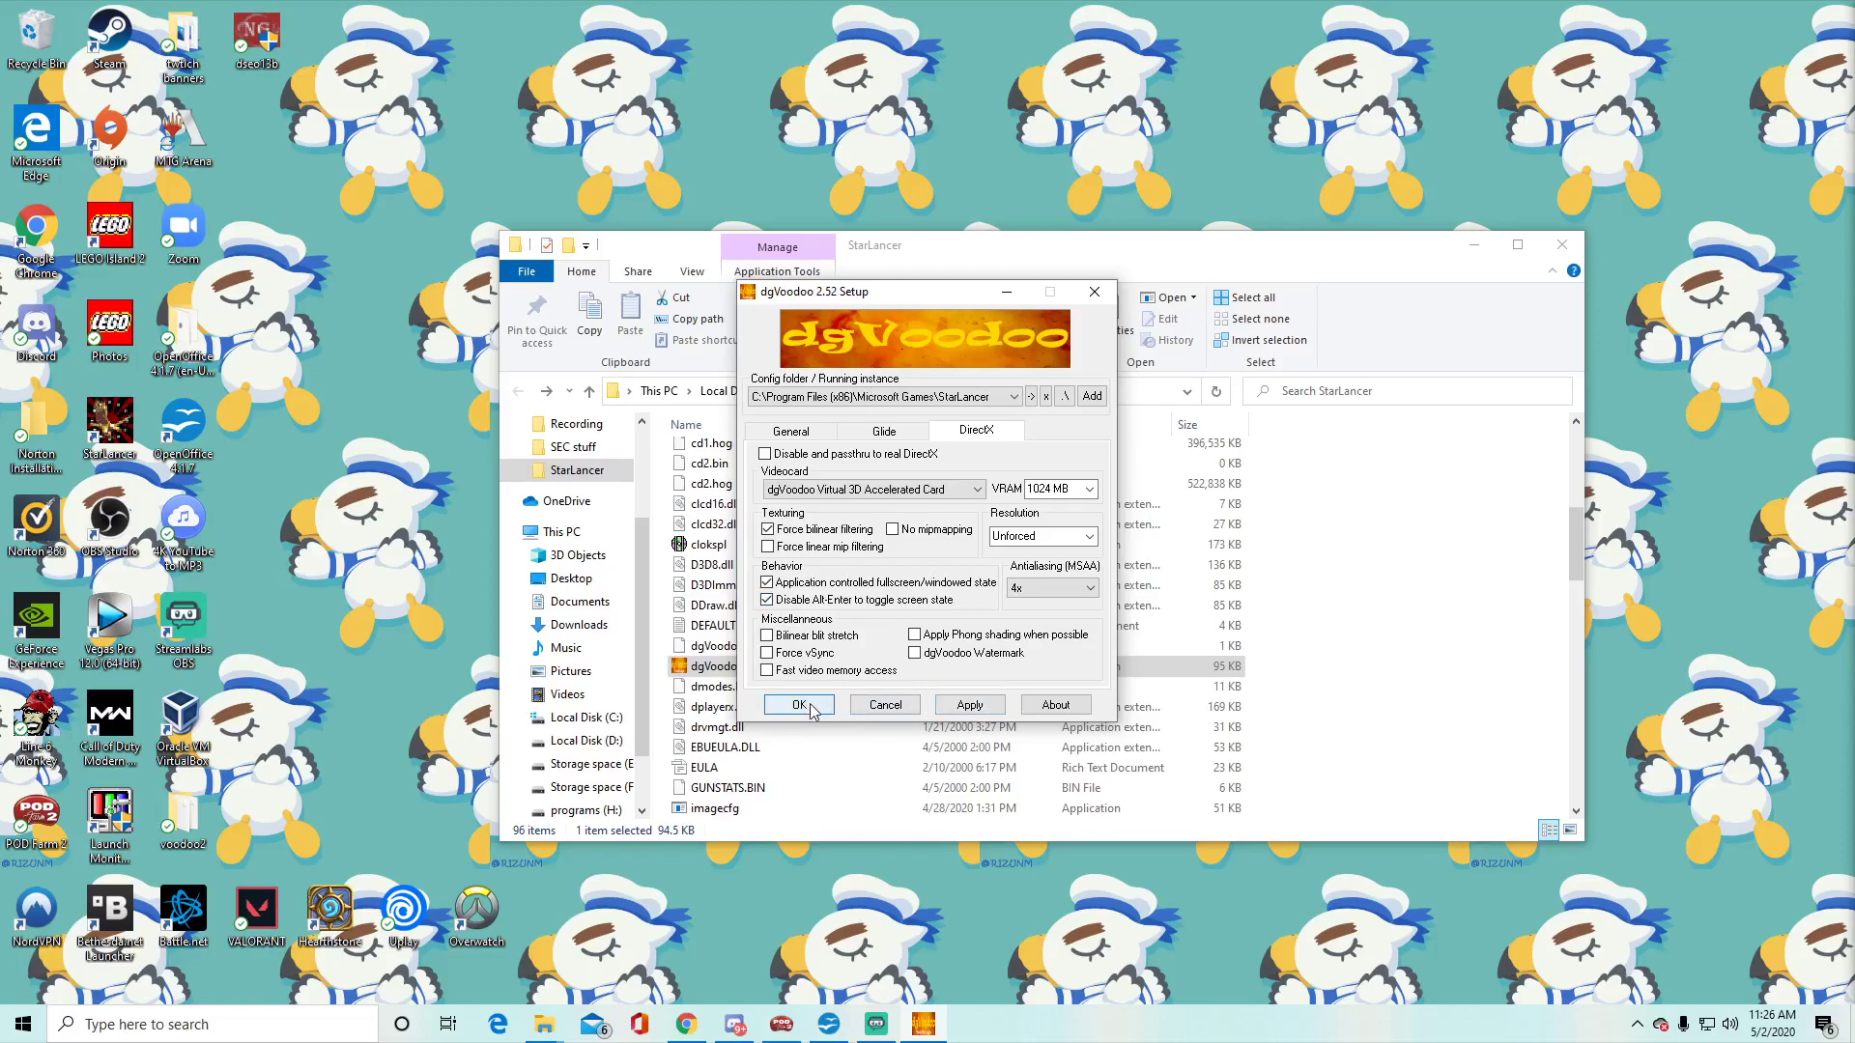
pyautogui.click(1084, 298)
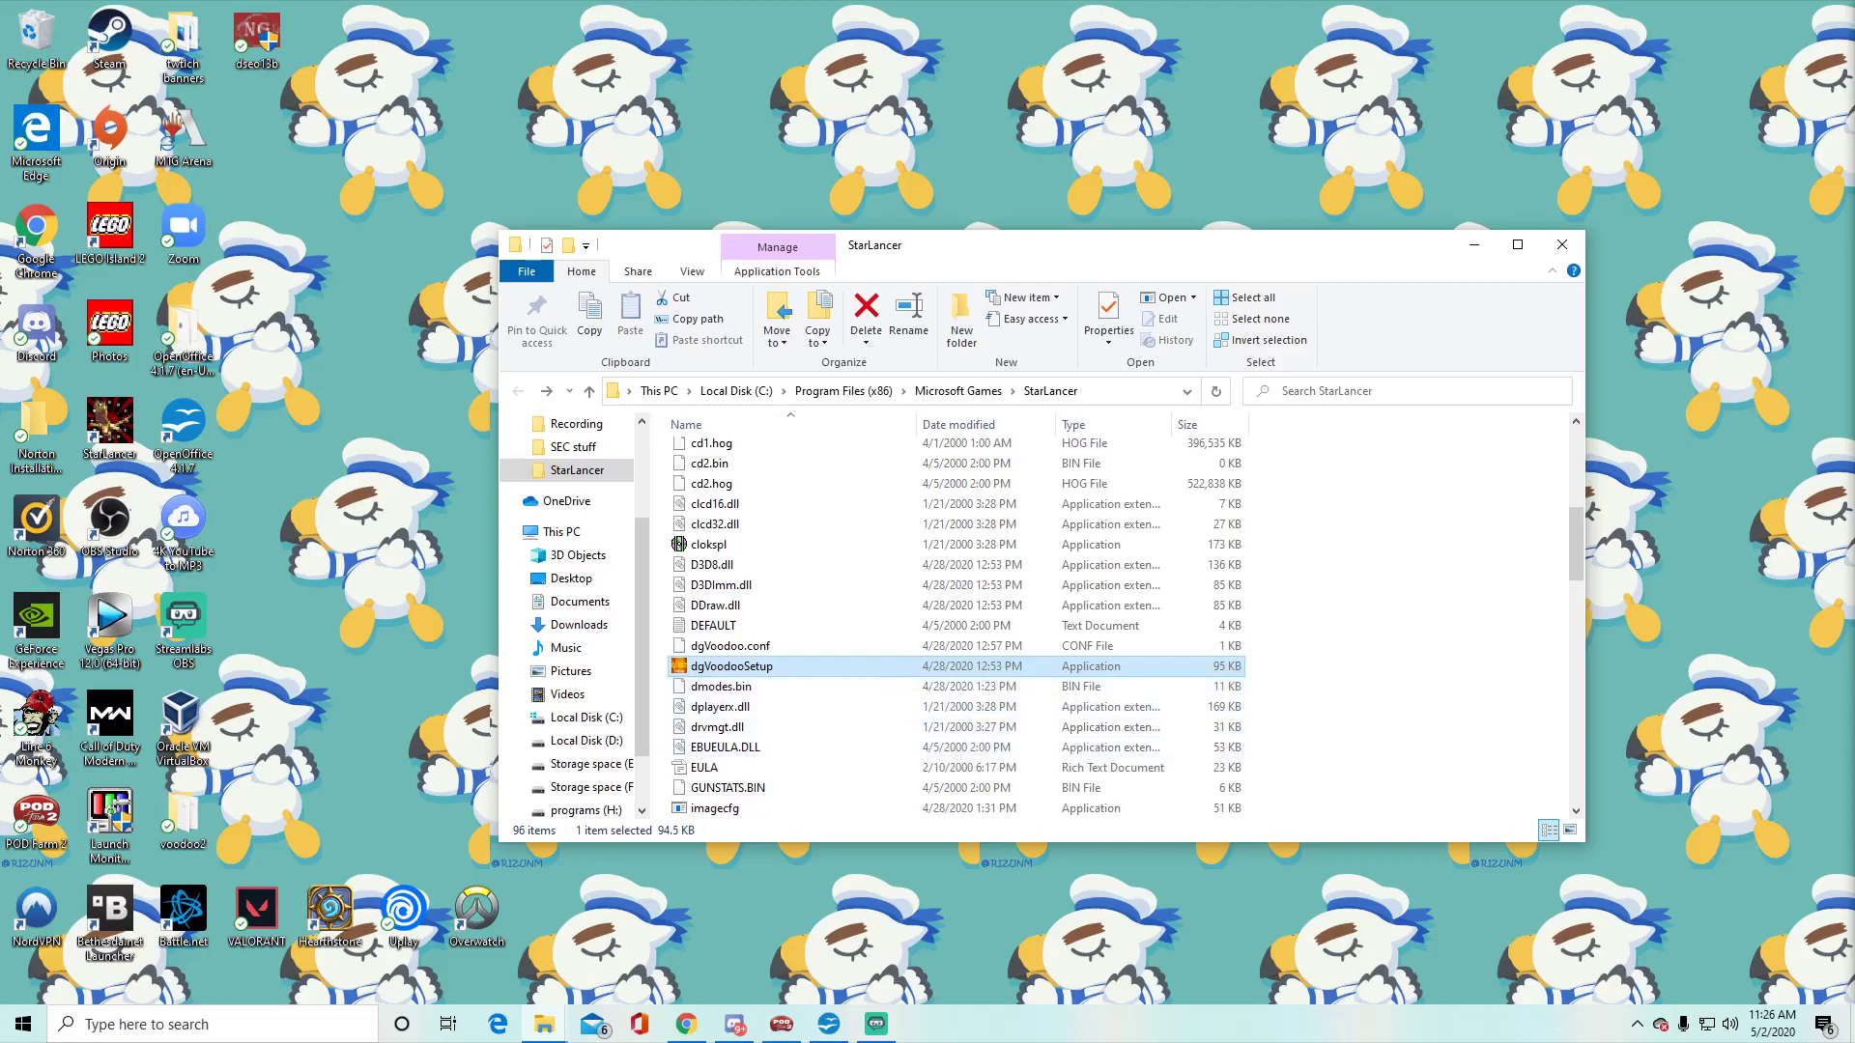
# - Open Command Prompt as administrator and type 'bcdedit /set testsigning o'
pyautogui.press('super')
pyautogui.write('cmd')
pyautogui.click(425, 683)
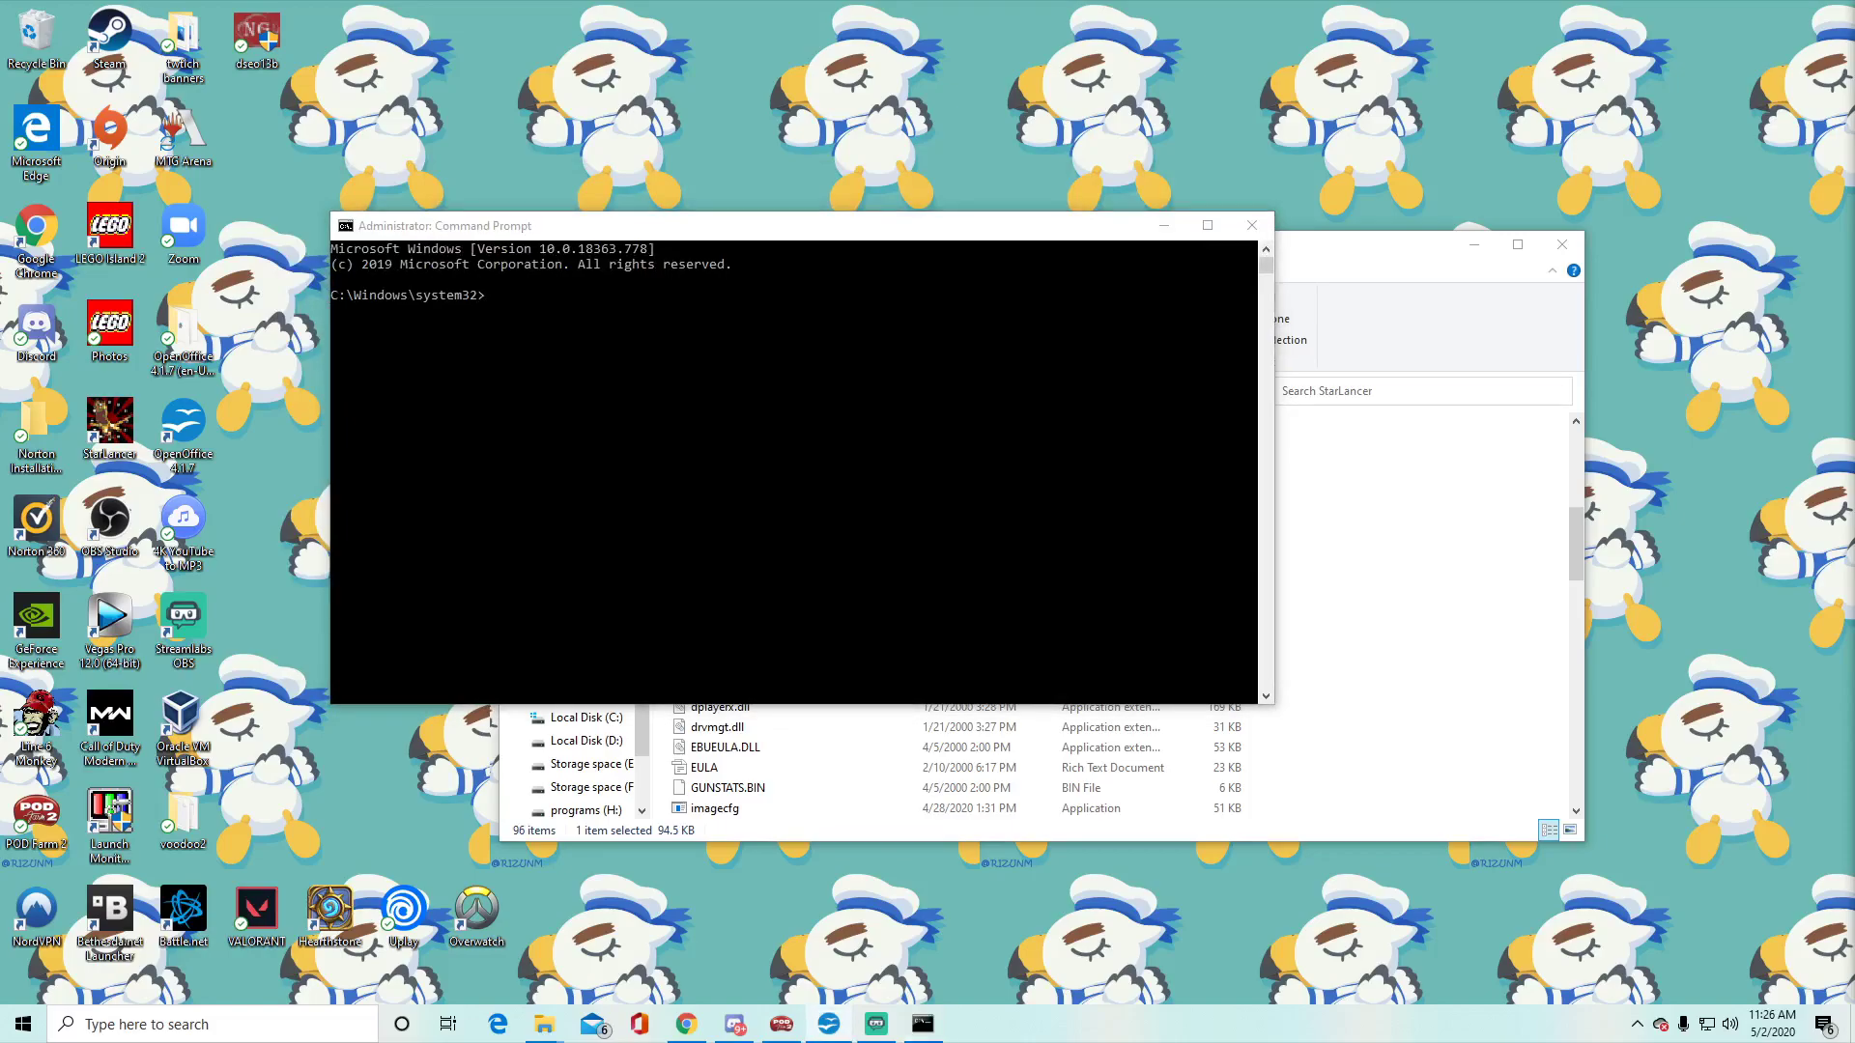
pyautogui.click(490, 296)
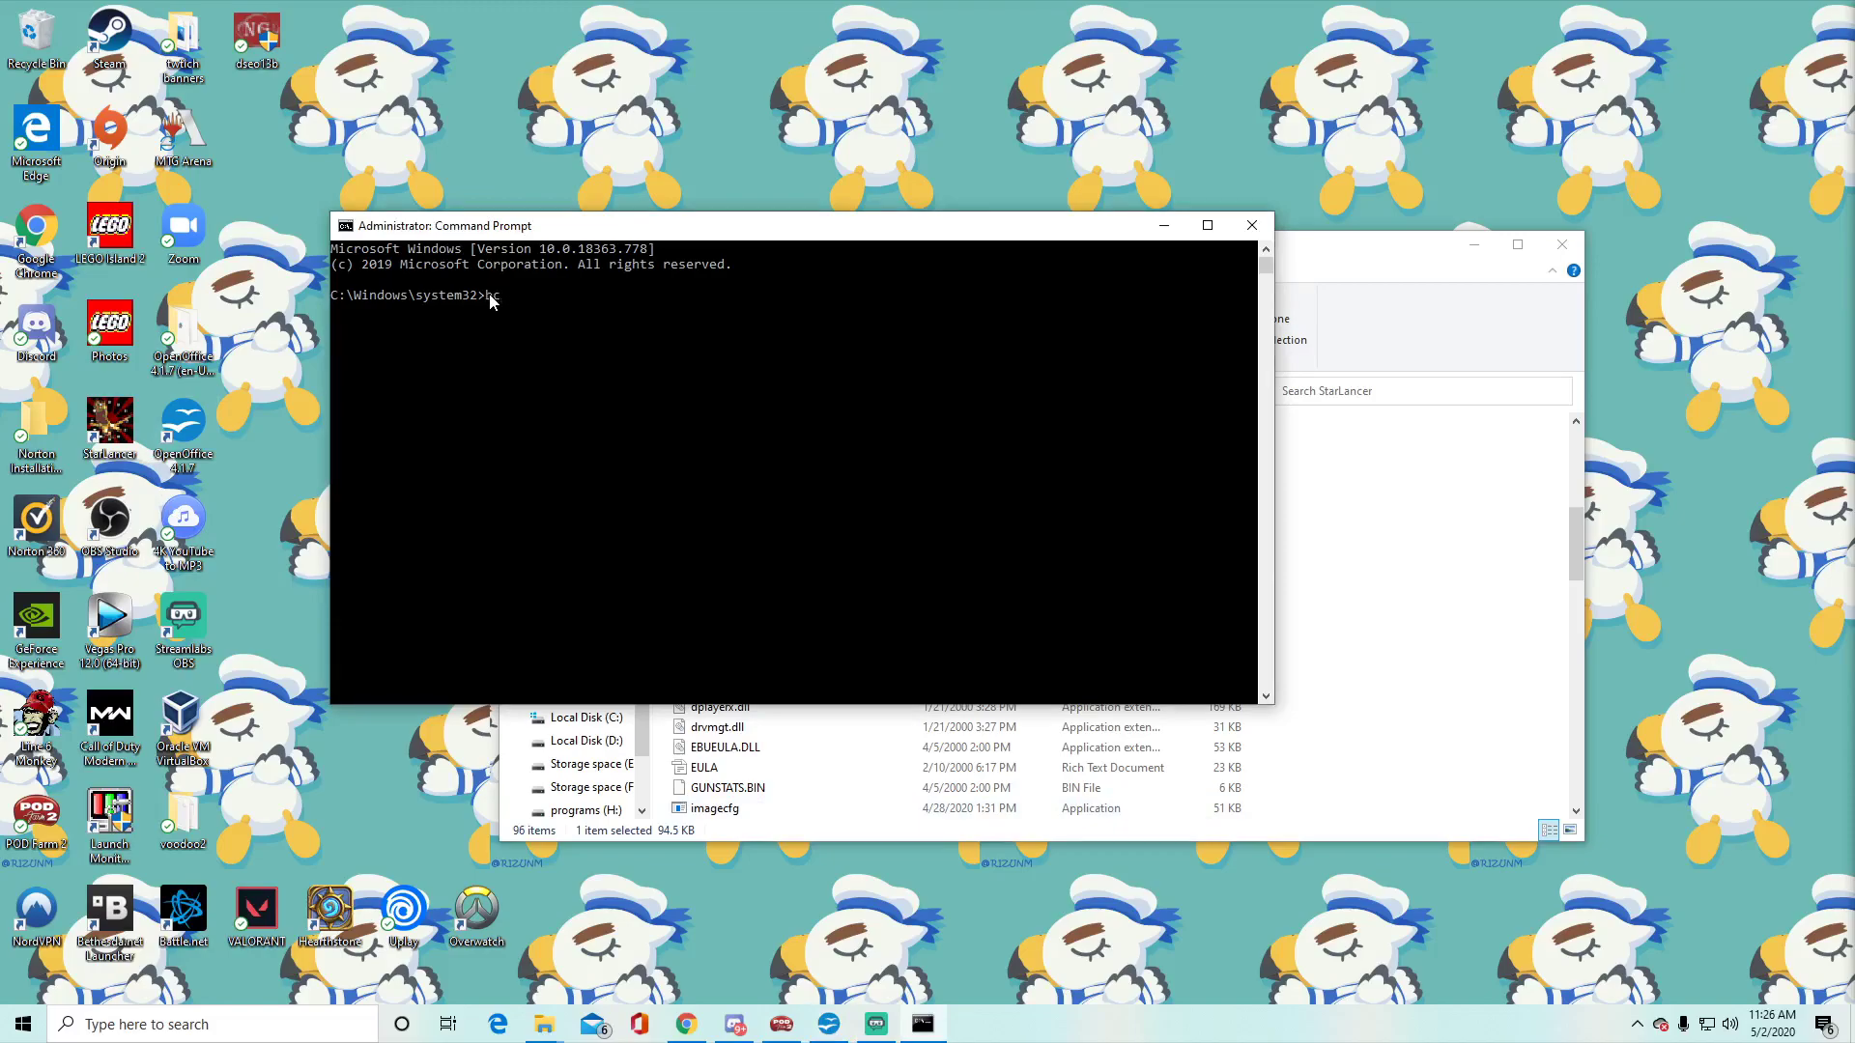
pyautogui.write('bcdedit')
pyautogui.write('/set')
pyautogui.write(' tes')
pyautogui.write('tsign')
pyautogui.write('ing')
pyautogui.write(' o')
# - Close the administrator Command Prompt window
pyautogui.click(1253, 226)
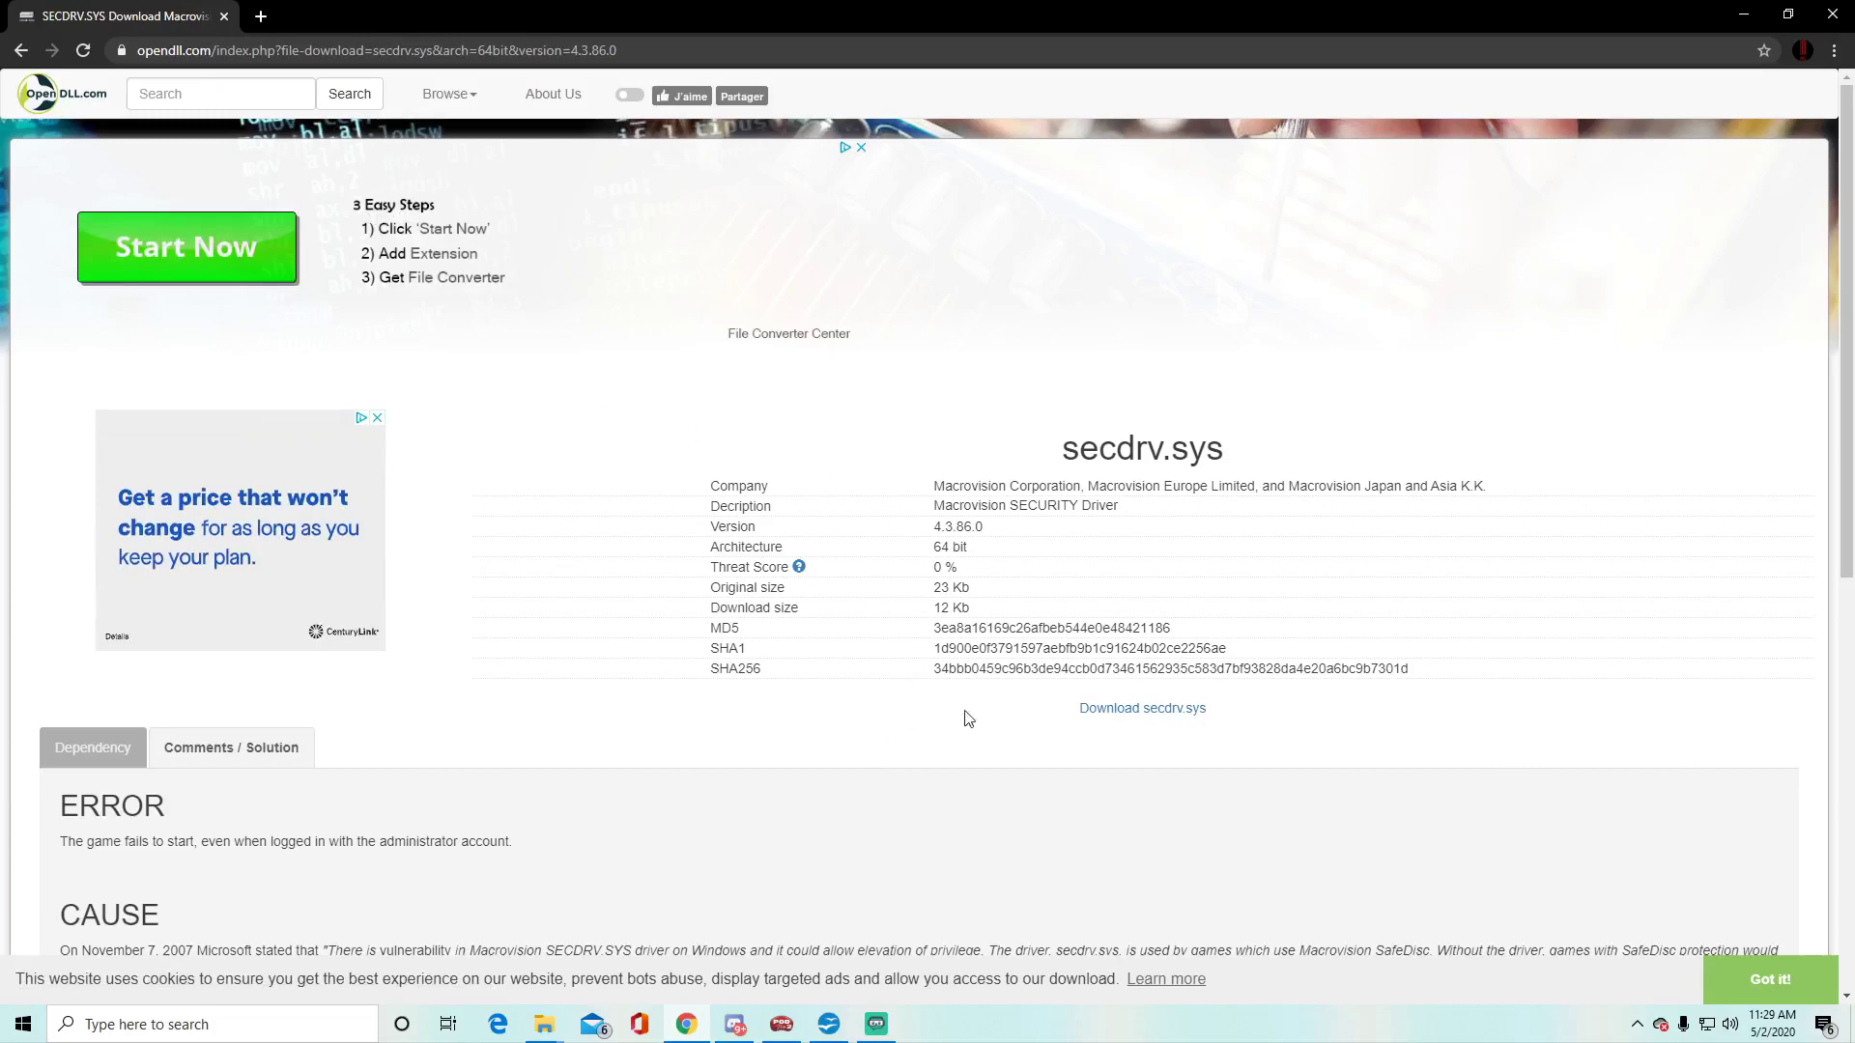
# - Minimize the Chrome window showing the secdrv.sys download page
pyautogui.click(1742, 20)
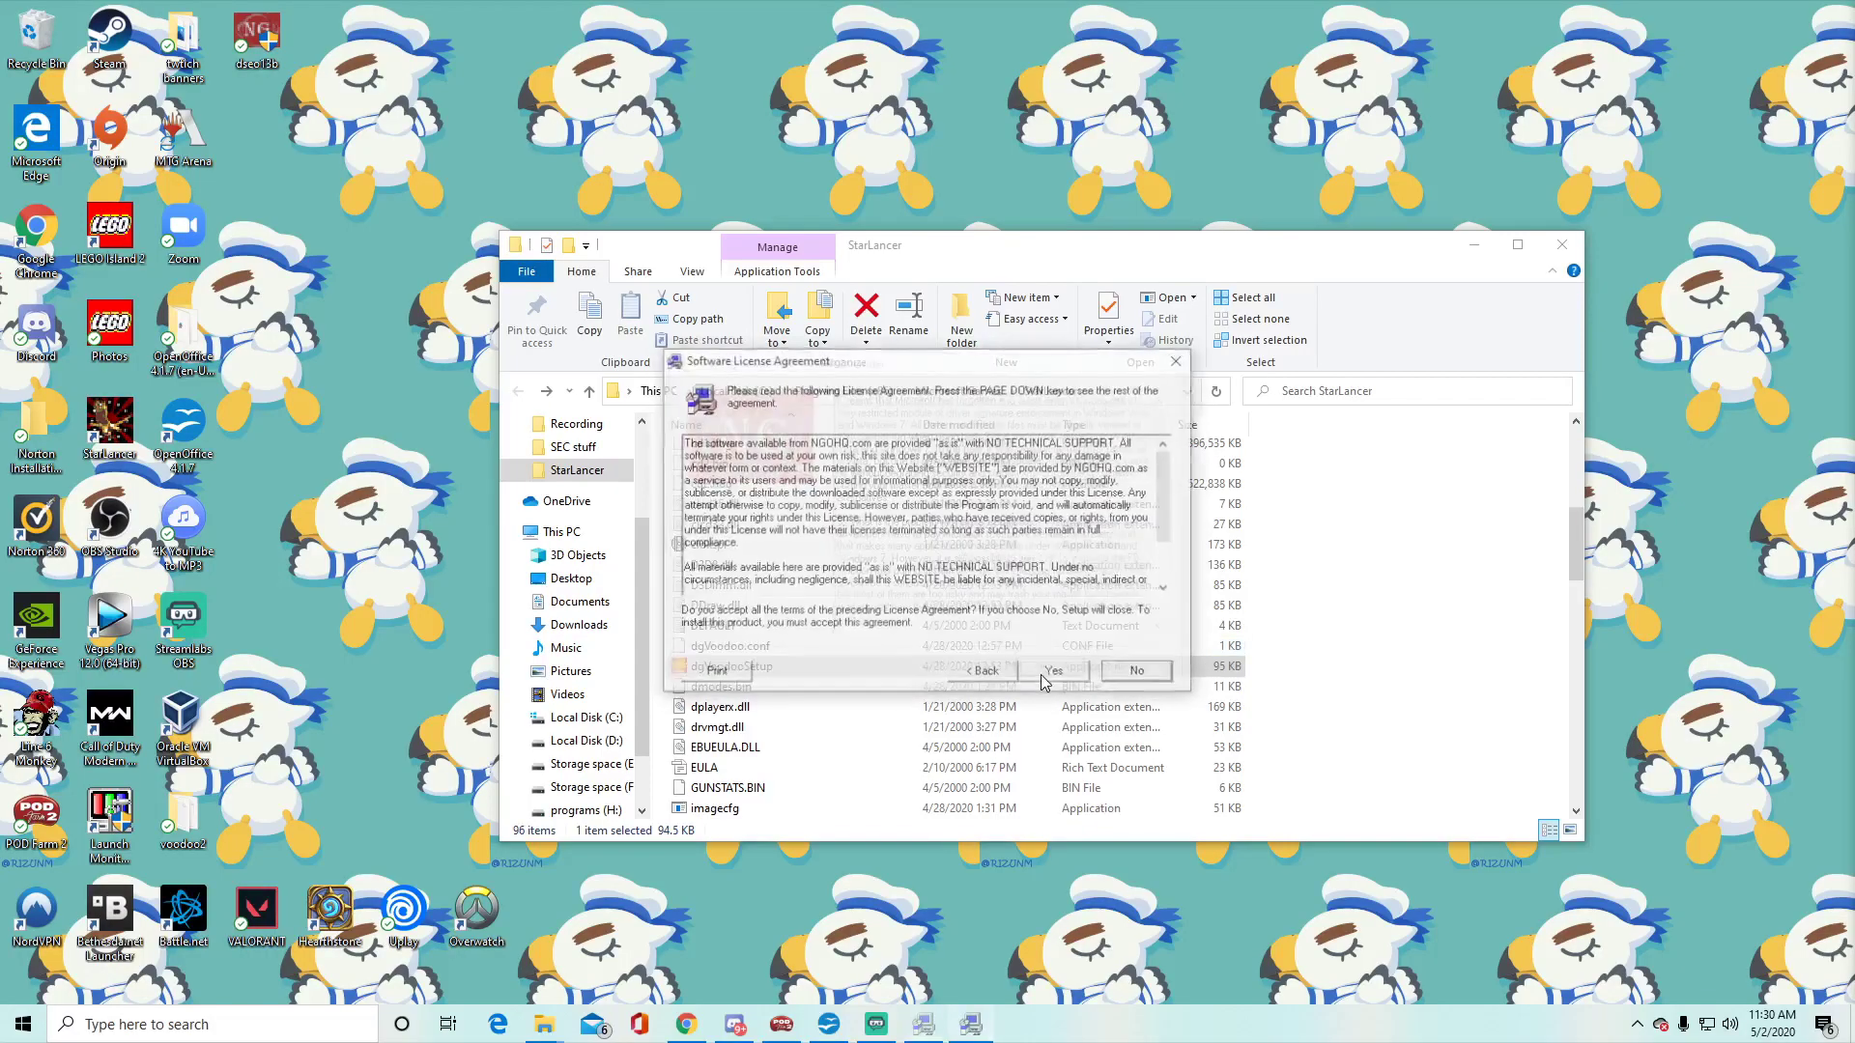
# - Accept the licence agreement and continue with Sign a System File
pyautogui.click(1042, 675)
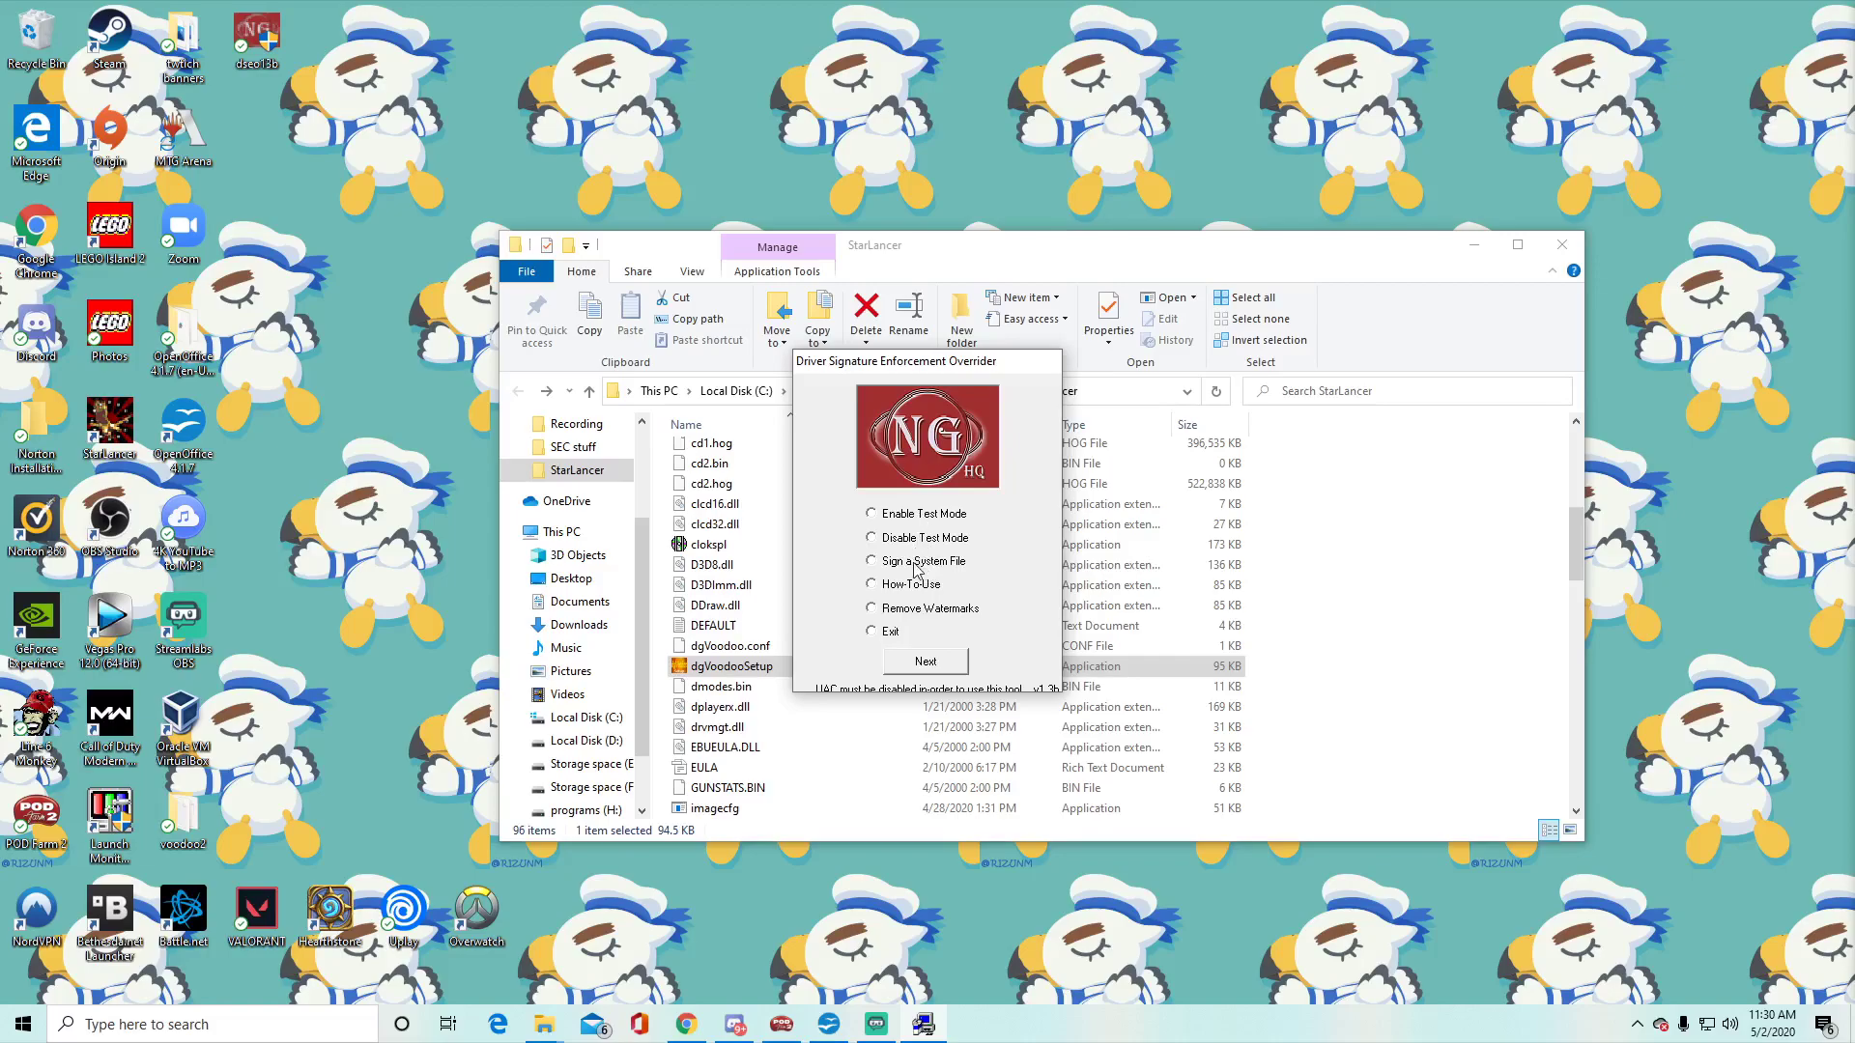
pyautogui.click(926, 658)
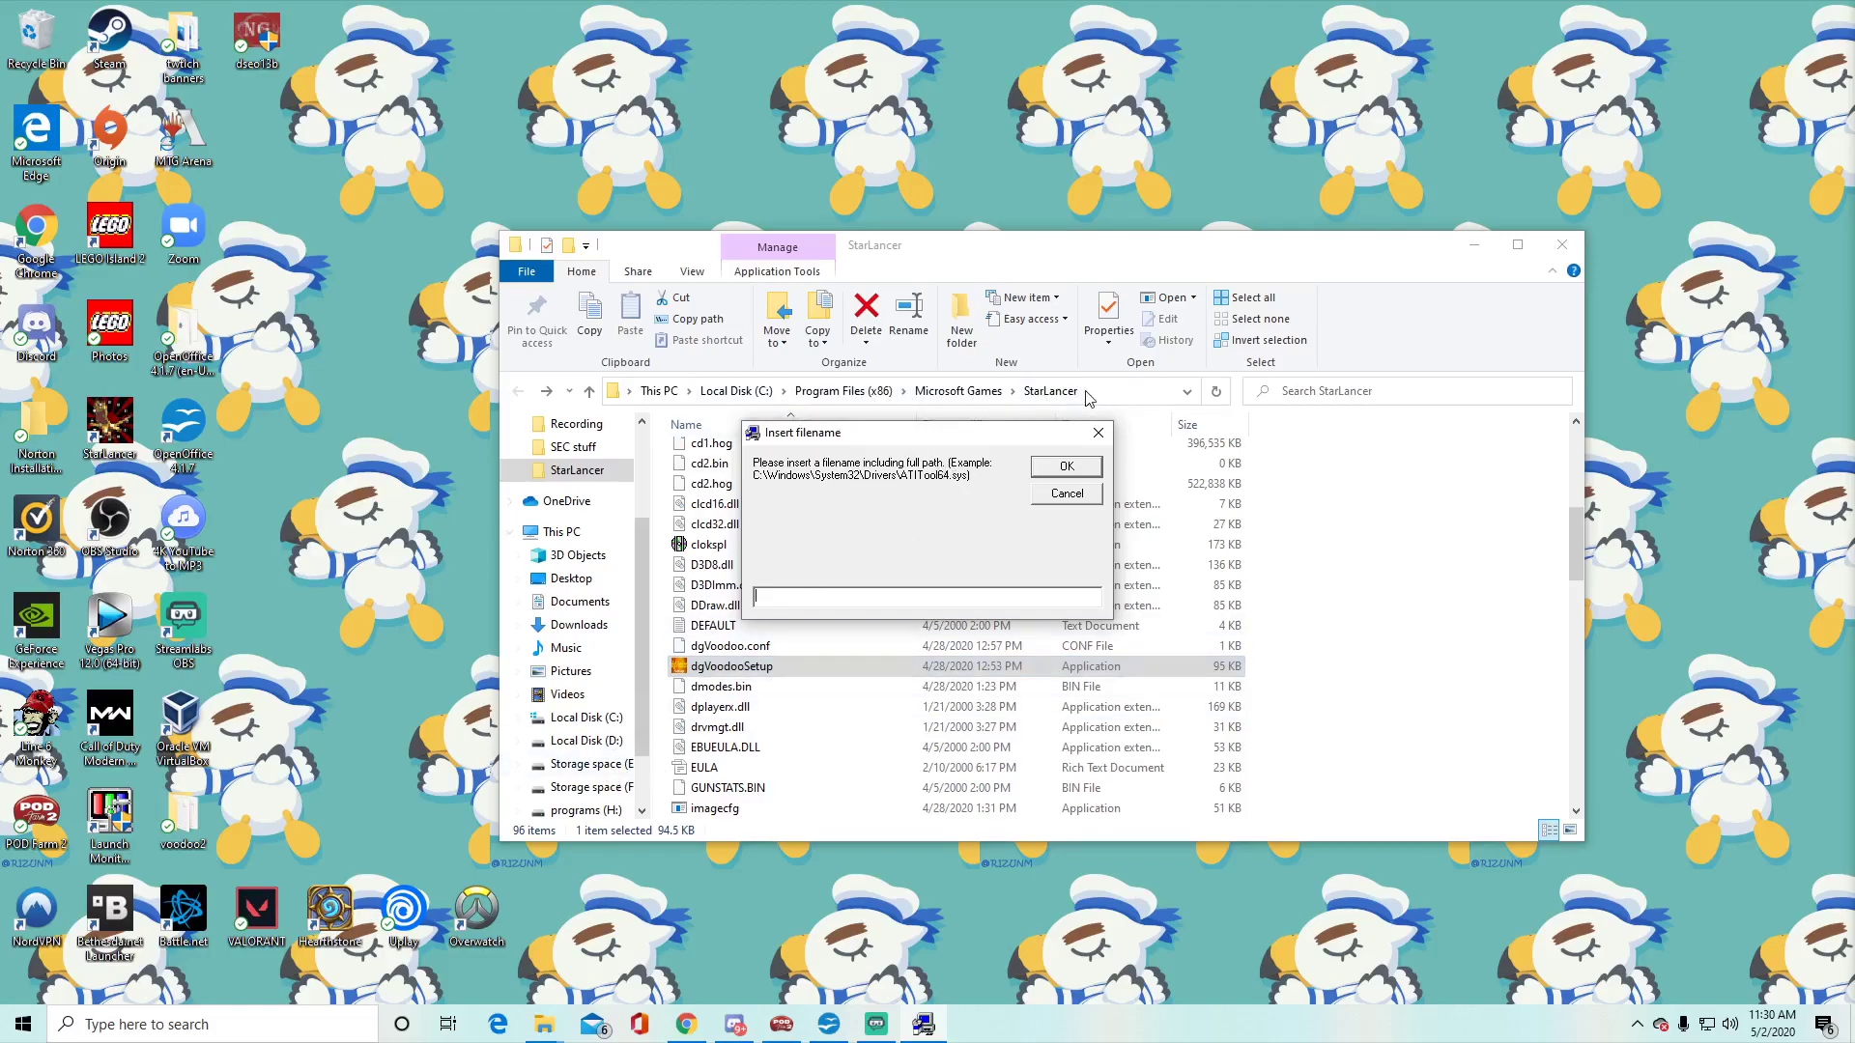
# - Copy the StarLancer folder's full path from the address bar
pyautogui.click(1119, 389)
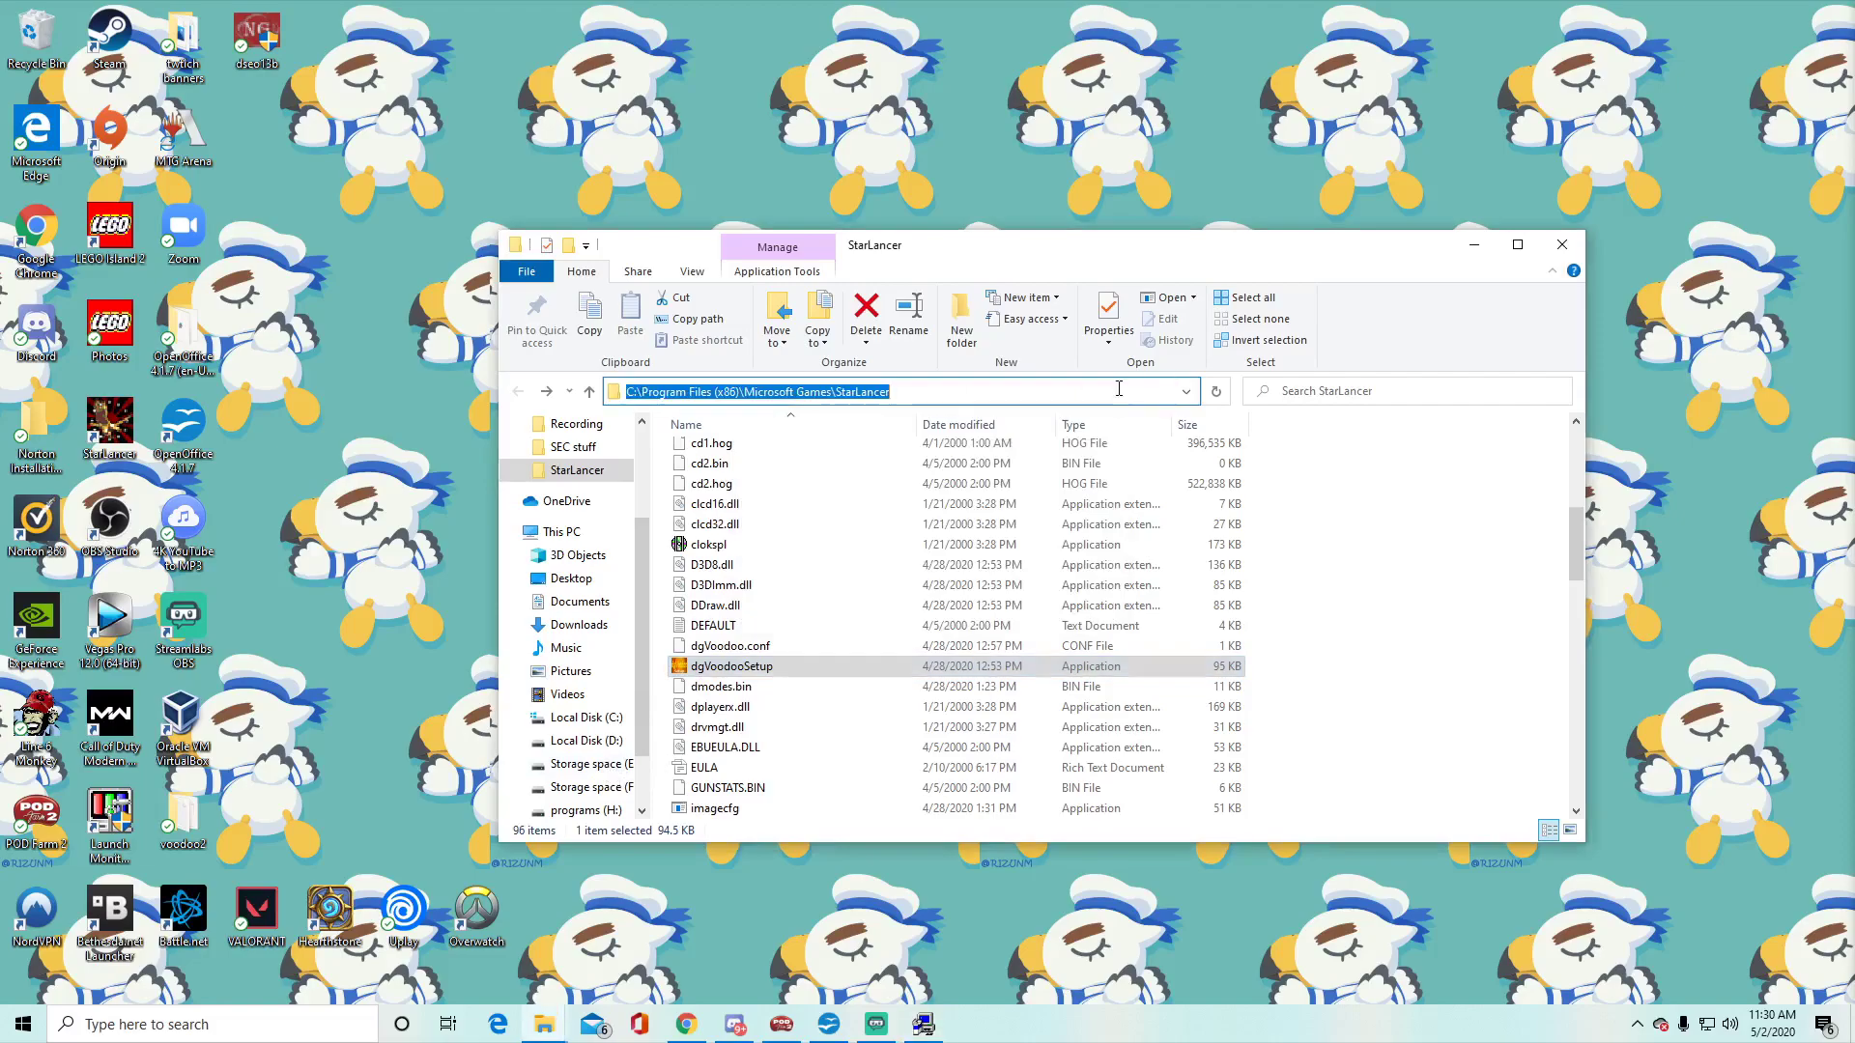
pyautogui.rightClick(807, 392)
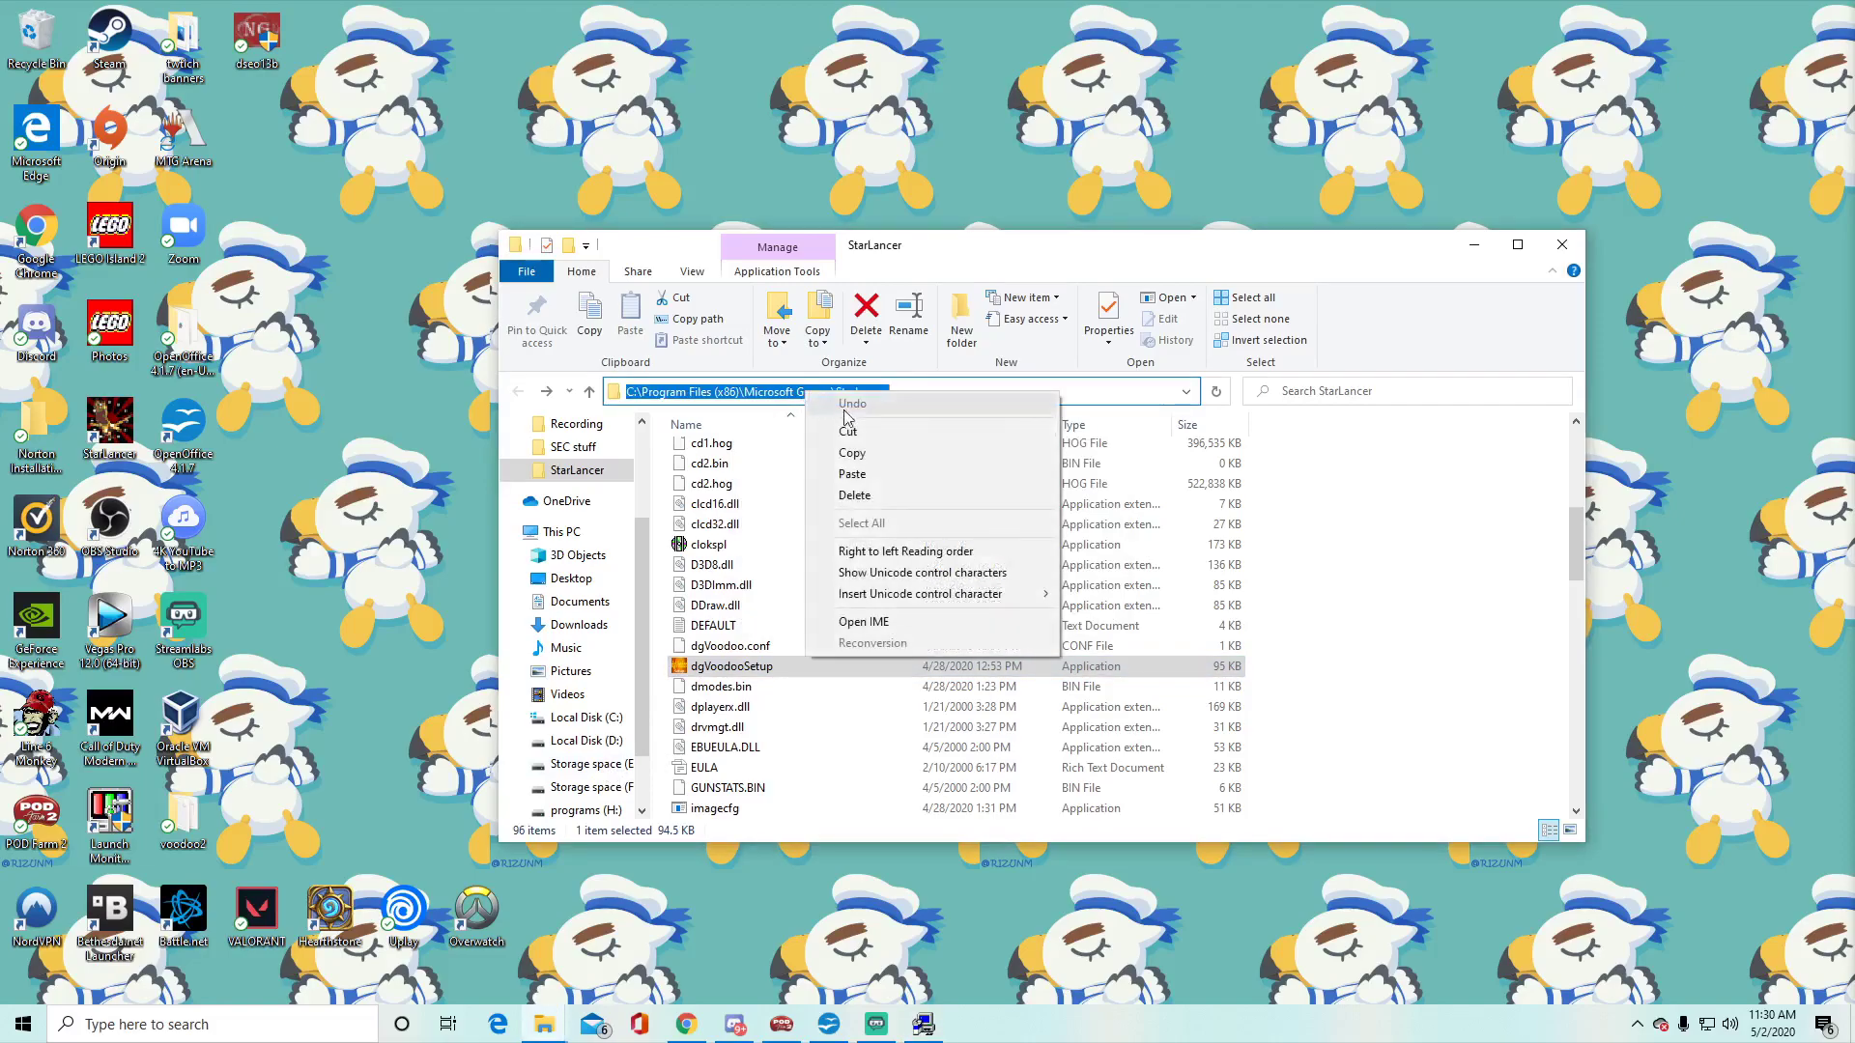
pyautogui.click(870, 453)
# - Minimize the folder window, then paste the path into the Insert filename prompt and erase it
pyautogui.click(1475, 245)
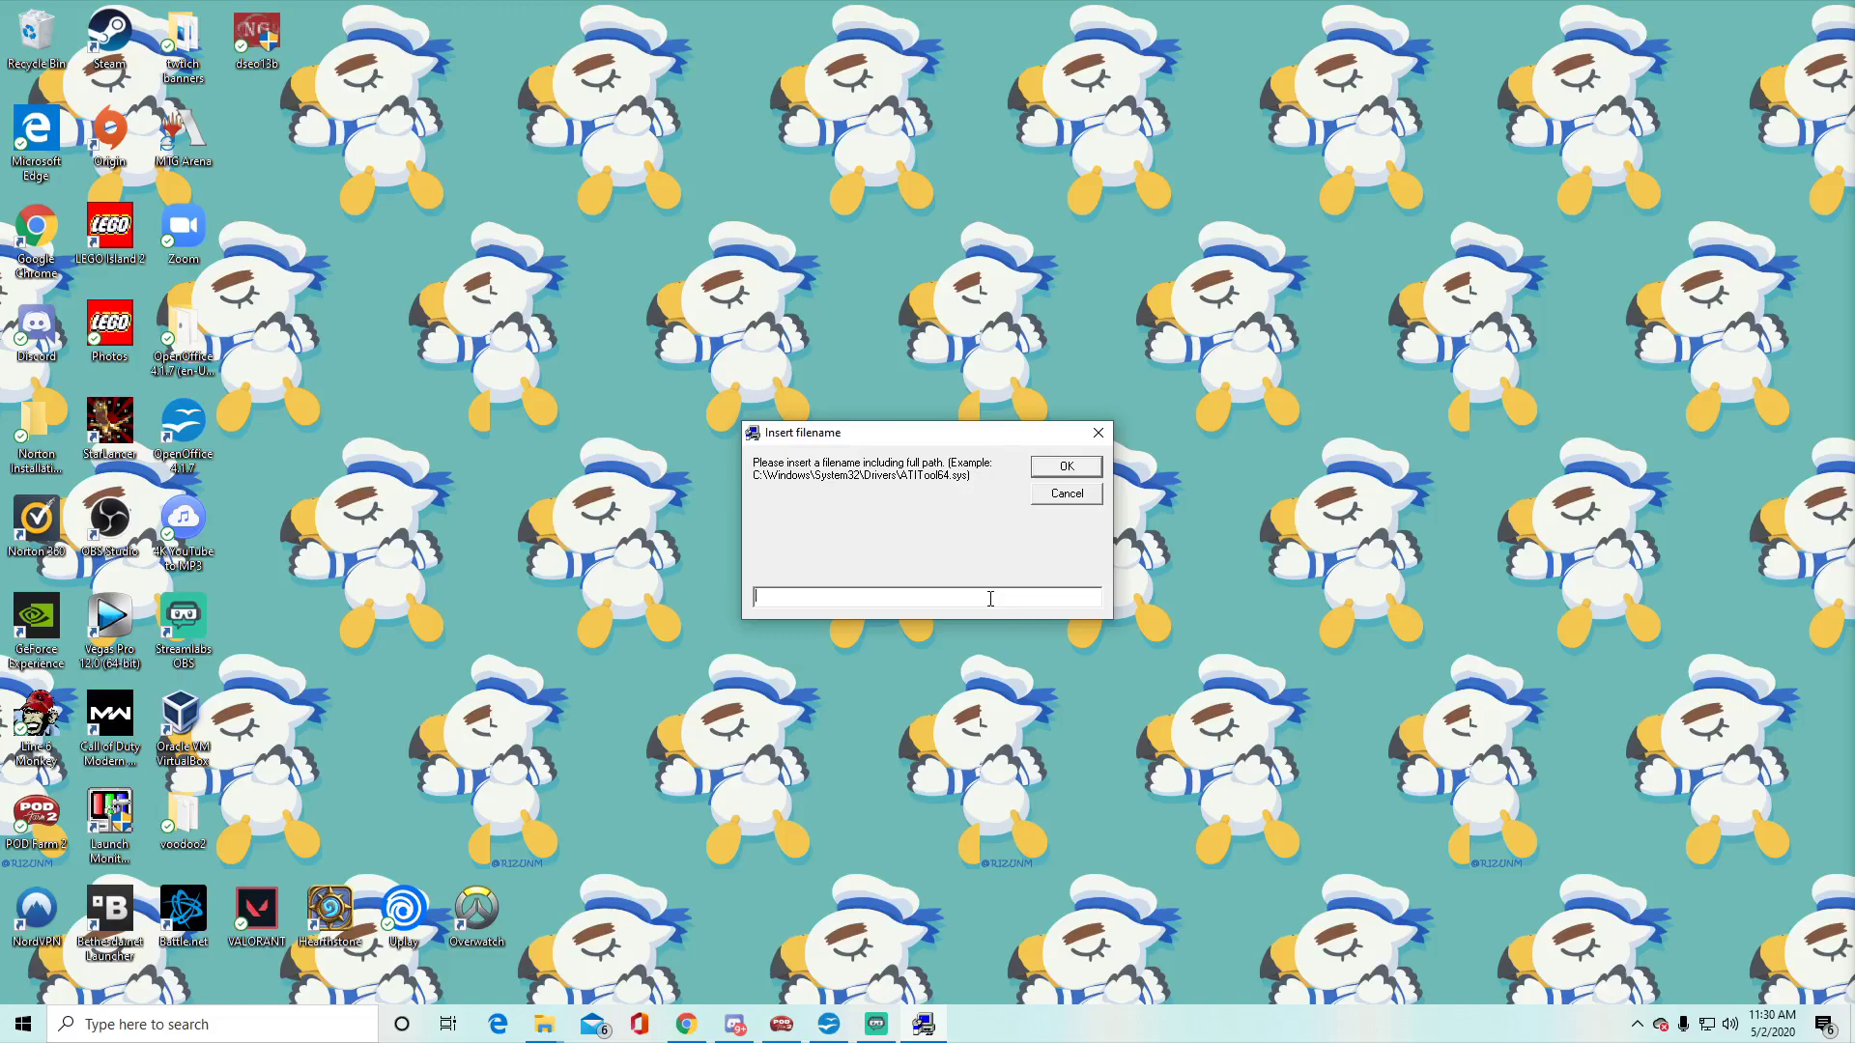
pyautogui.hotkey('ctrl', 'v')
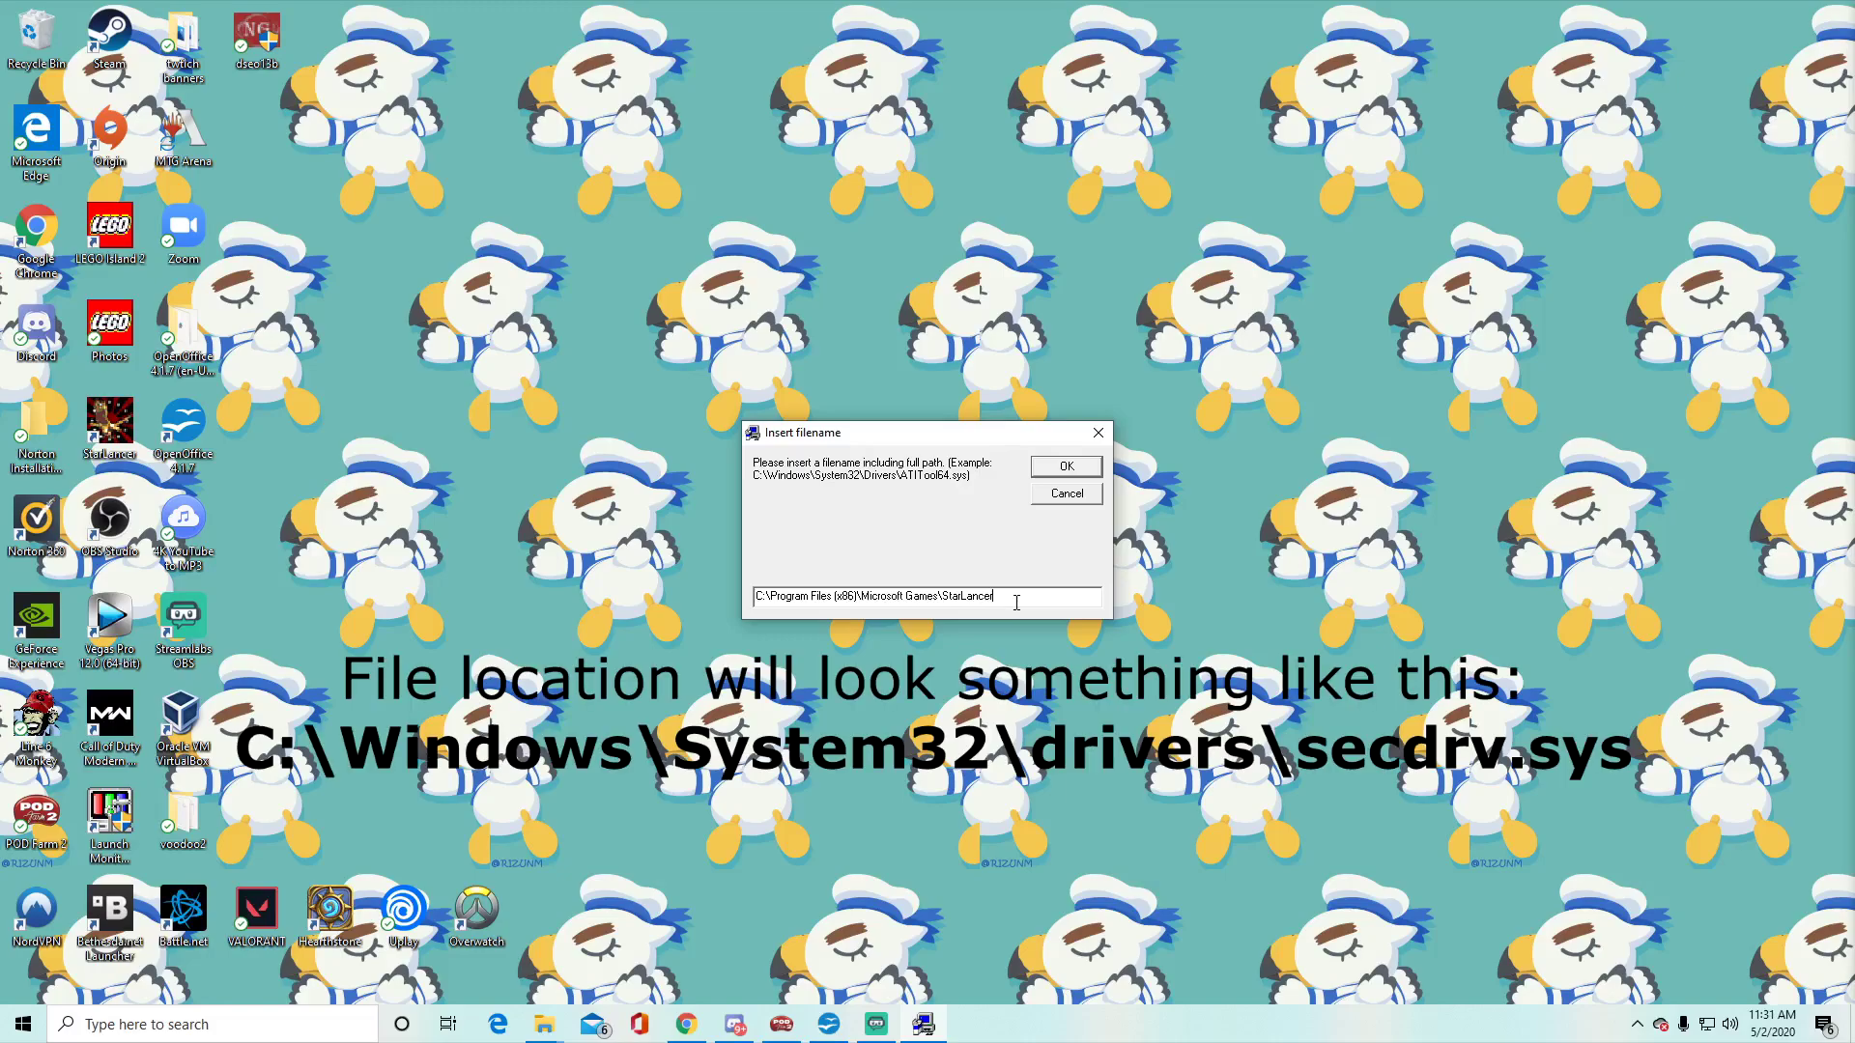
pyautogui.press('BackSpace')
pyautogui.press('BackSpace')
pyautogui.press('BackSpace')
pyautogui.press('BackSpace')
pyautogui.press('BackSpace')
pyautogui.press('BackSpace')
pyautogui.press('BackSpace')
pyautogui.press('BackSpace')
pyautogui.press('BackSpace')
pyautogui.press('BackSpace')
pyautogui.press('BackSpace')
pyautogui.press('BackSpace')
pyautogui.press('BackSpace')
pyautogui.press('BackSpace')
pyautogui.press('BackSpace')
pyautogui.press('BackSpace')
pyautogui.press('BackSpace')
pyautogui.press('BackSpace')
pyautogui.press('BackSpace')
pyautogui.press('BackSpace')
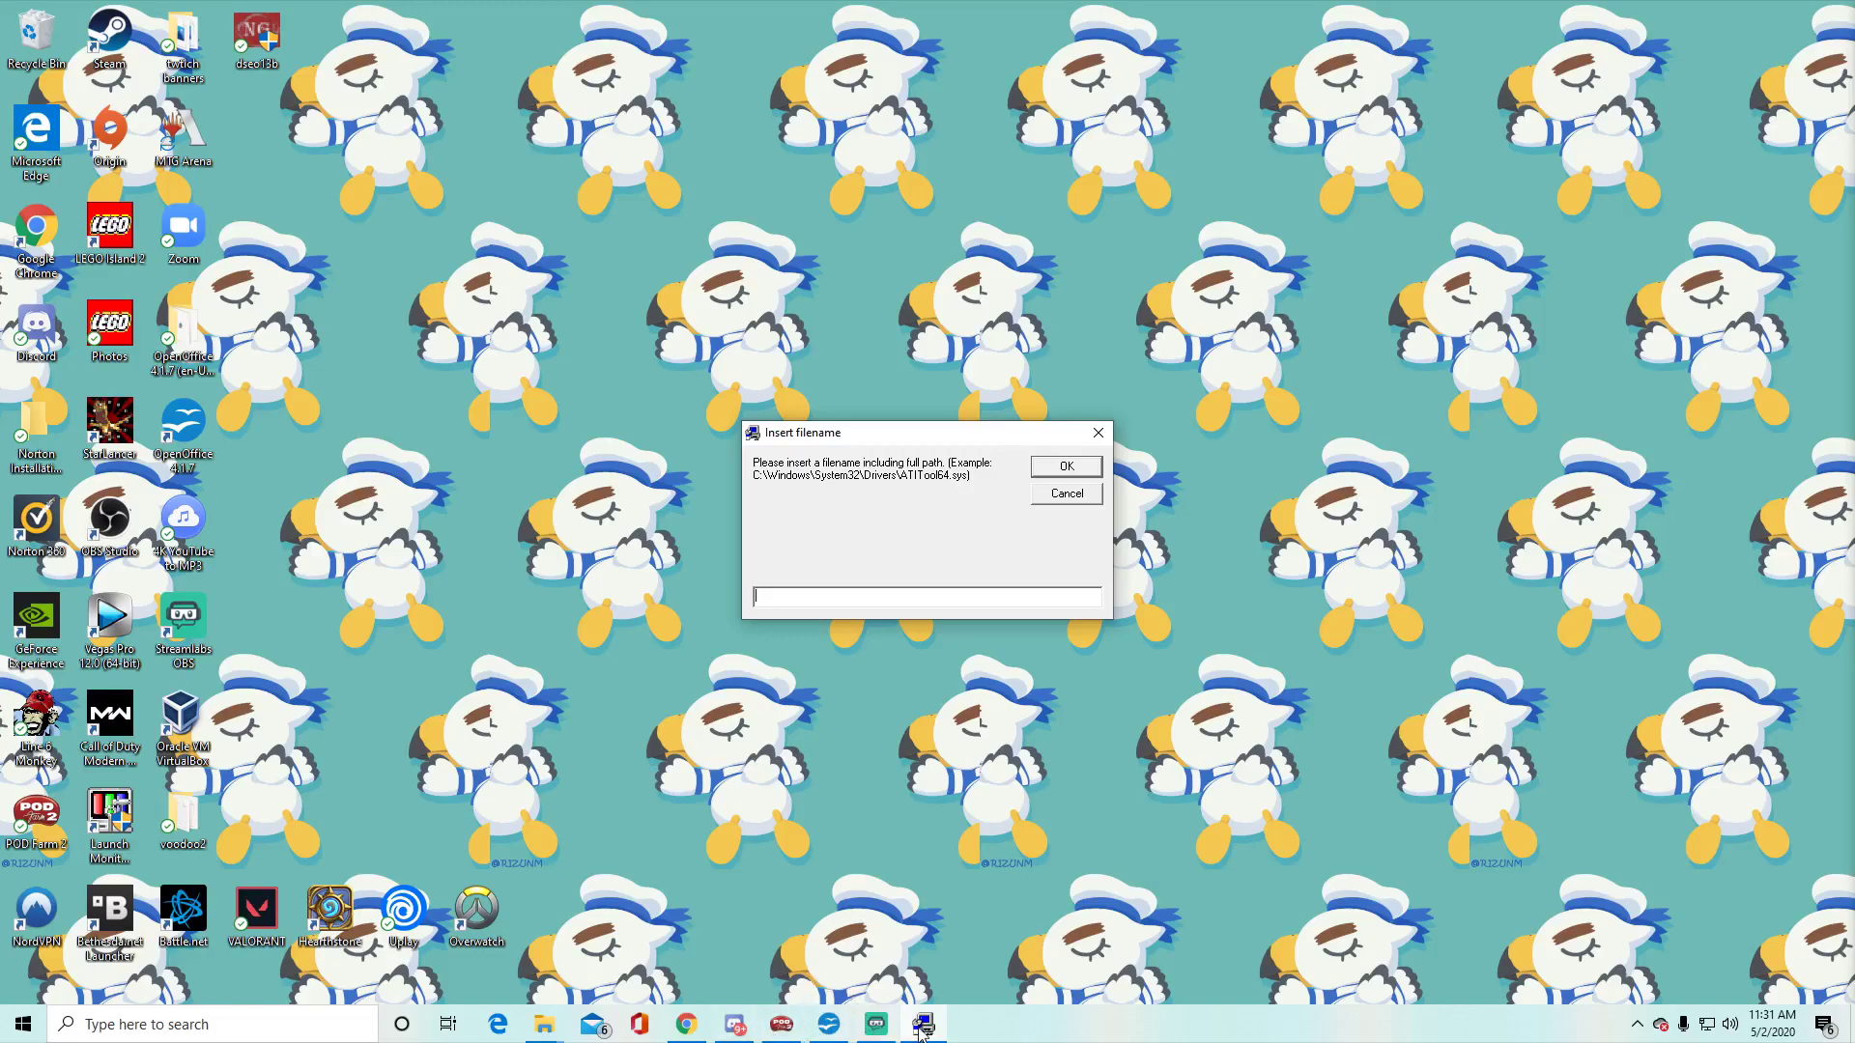
# - Close the Insert filename prompt and restore the StarLancer folder window
pyautogui.moveTo(913, 1029)
pyautogui.click(1019, 894)
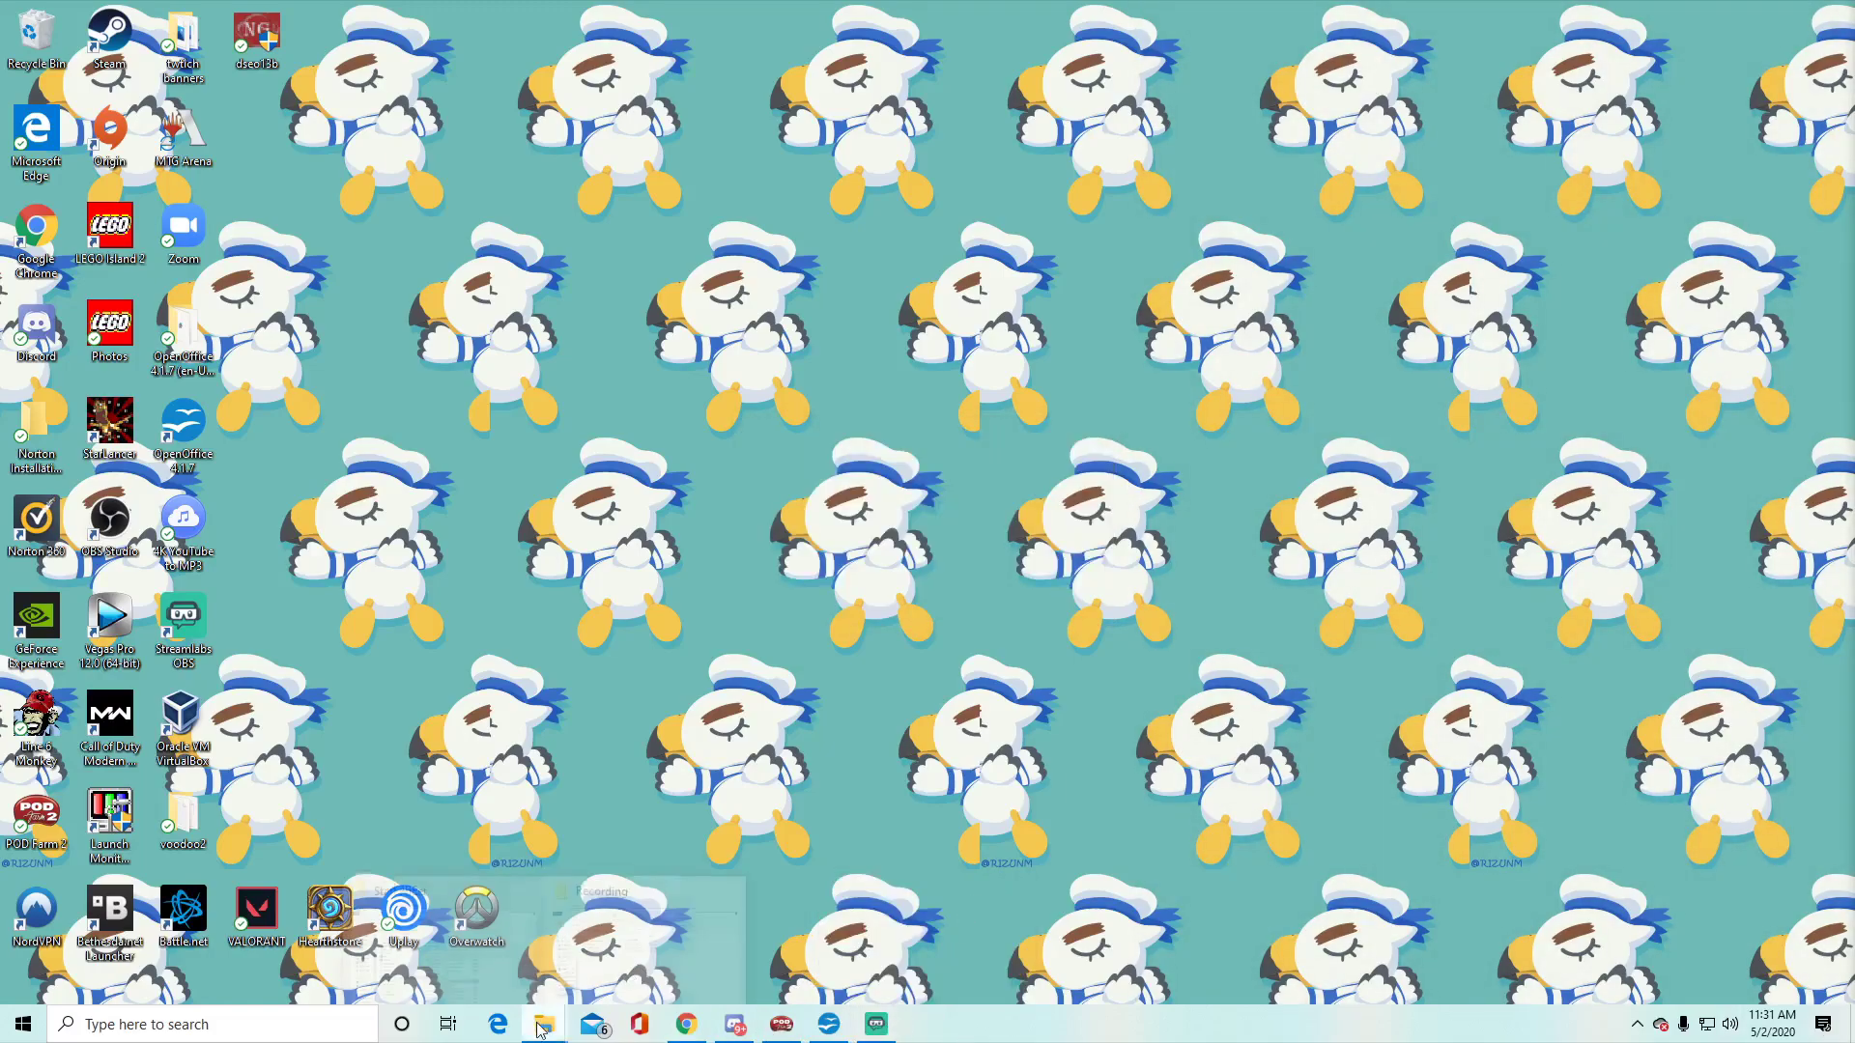
pyautogui.click(502, 966)
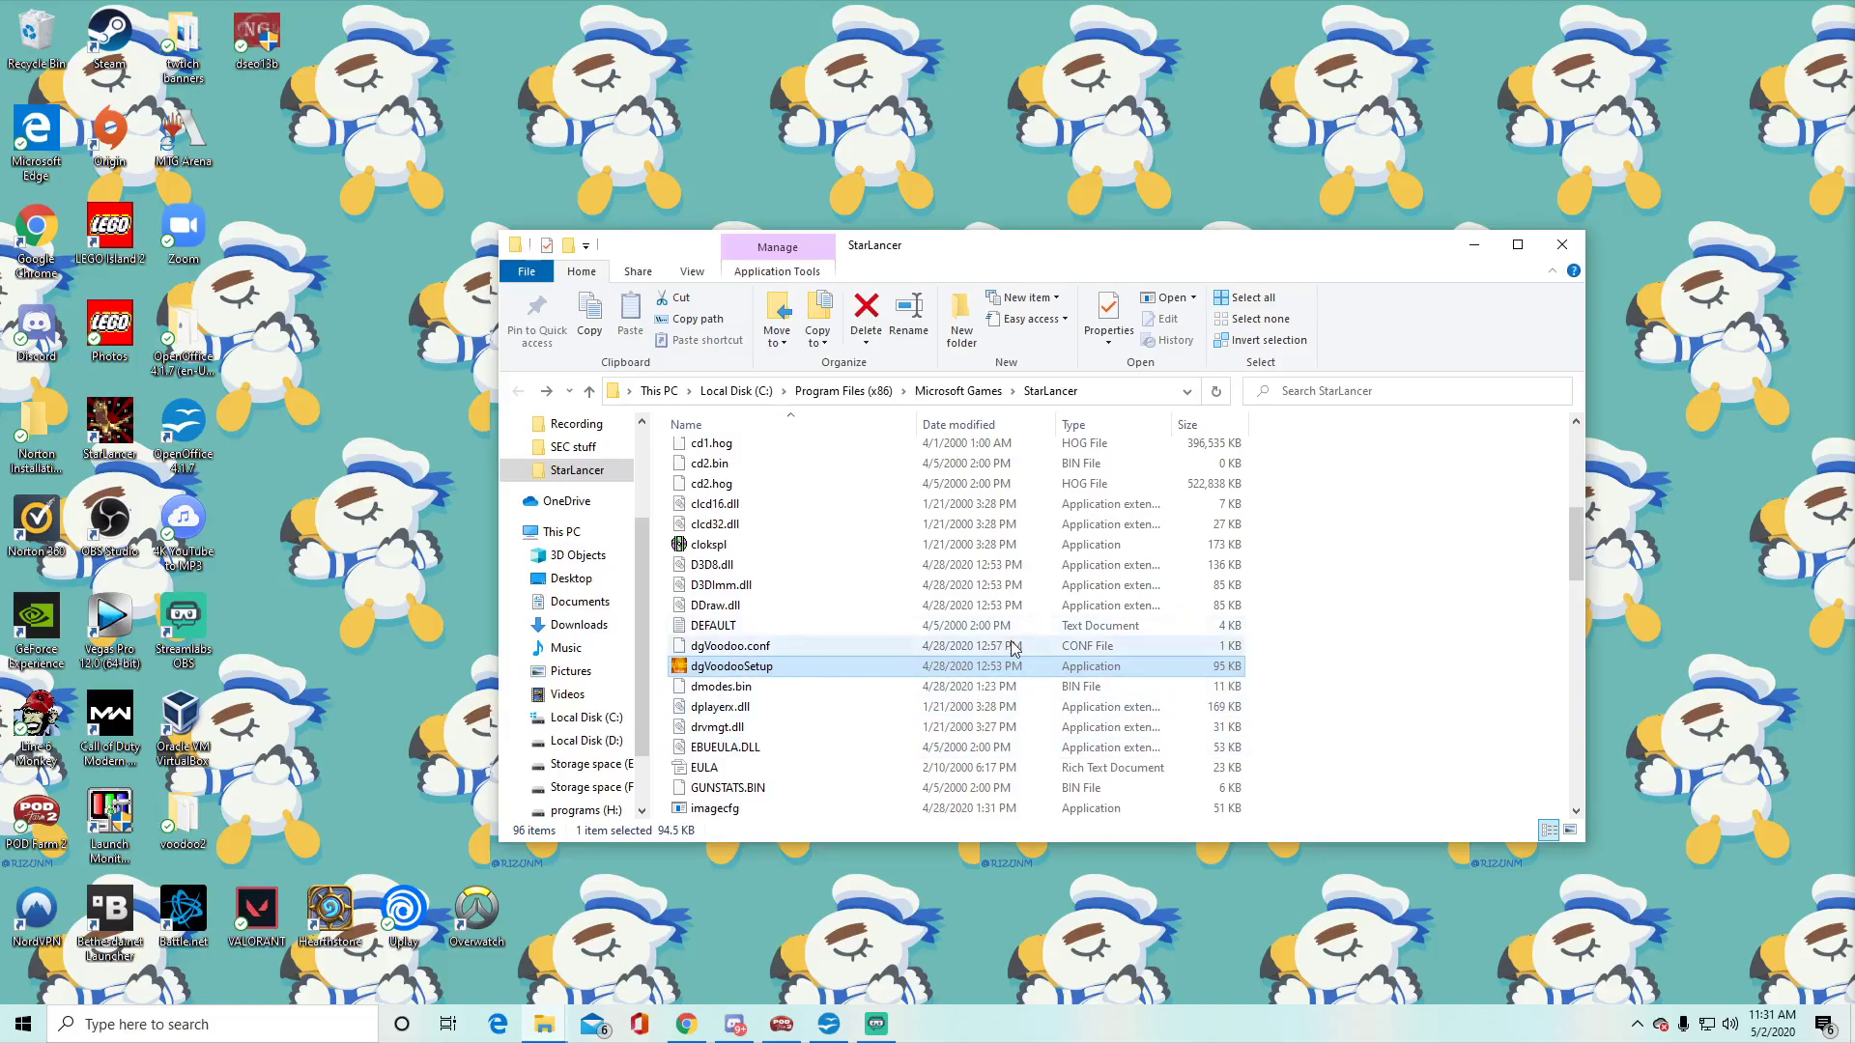
# - Scroll the StarLancer file listing to locate starlancer.bat
pyautogui.scroll(-6, 785, 660)
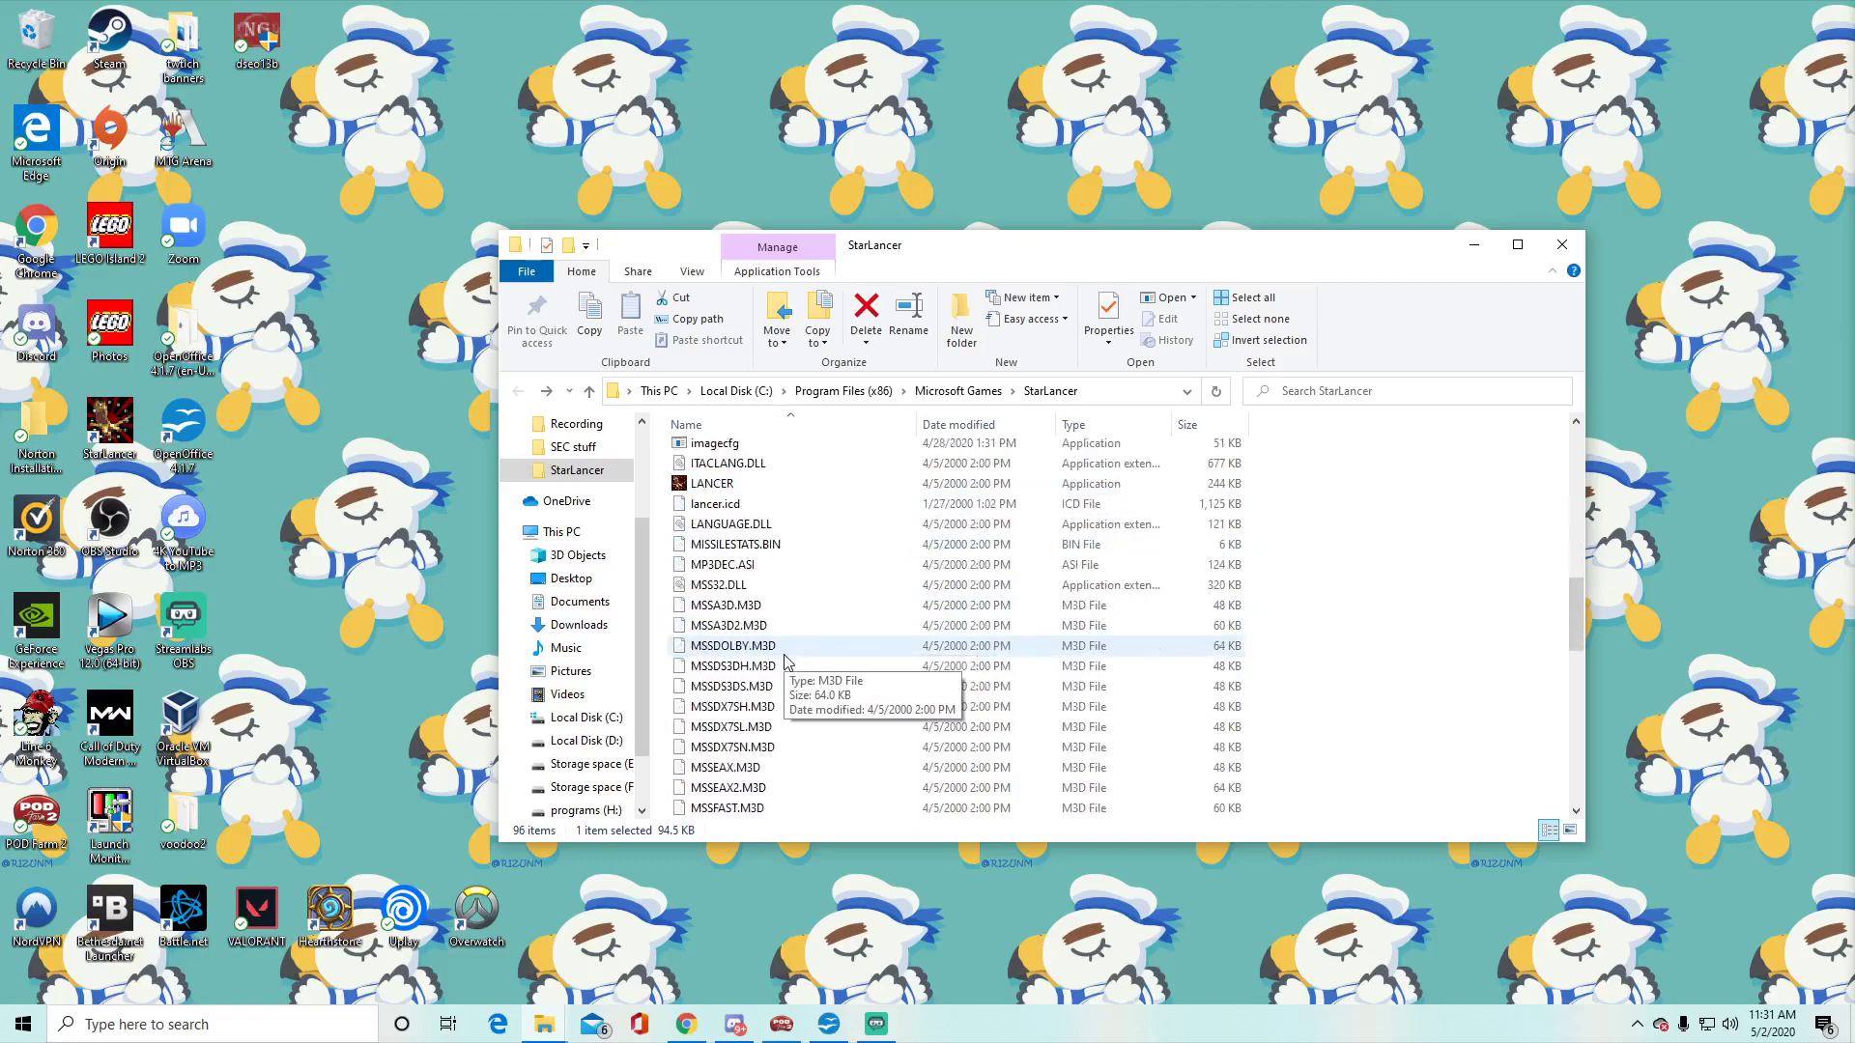
pyautogui.scroll(2, 785, 661)
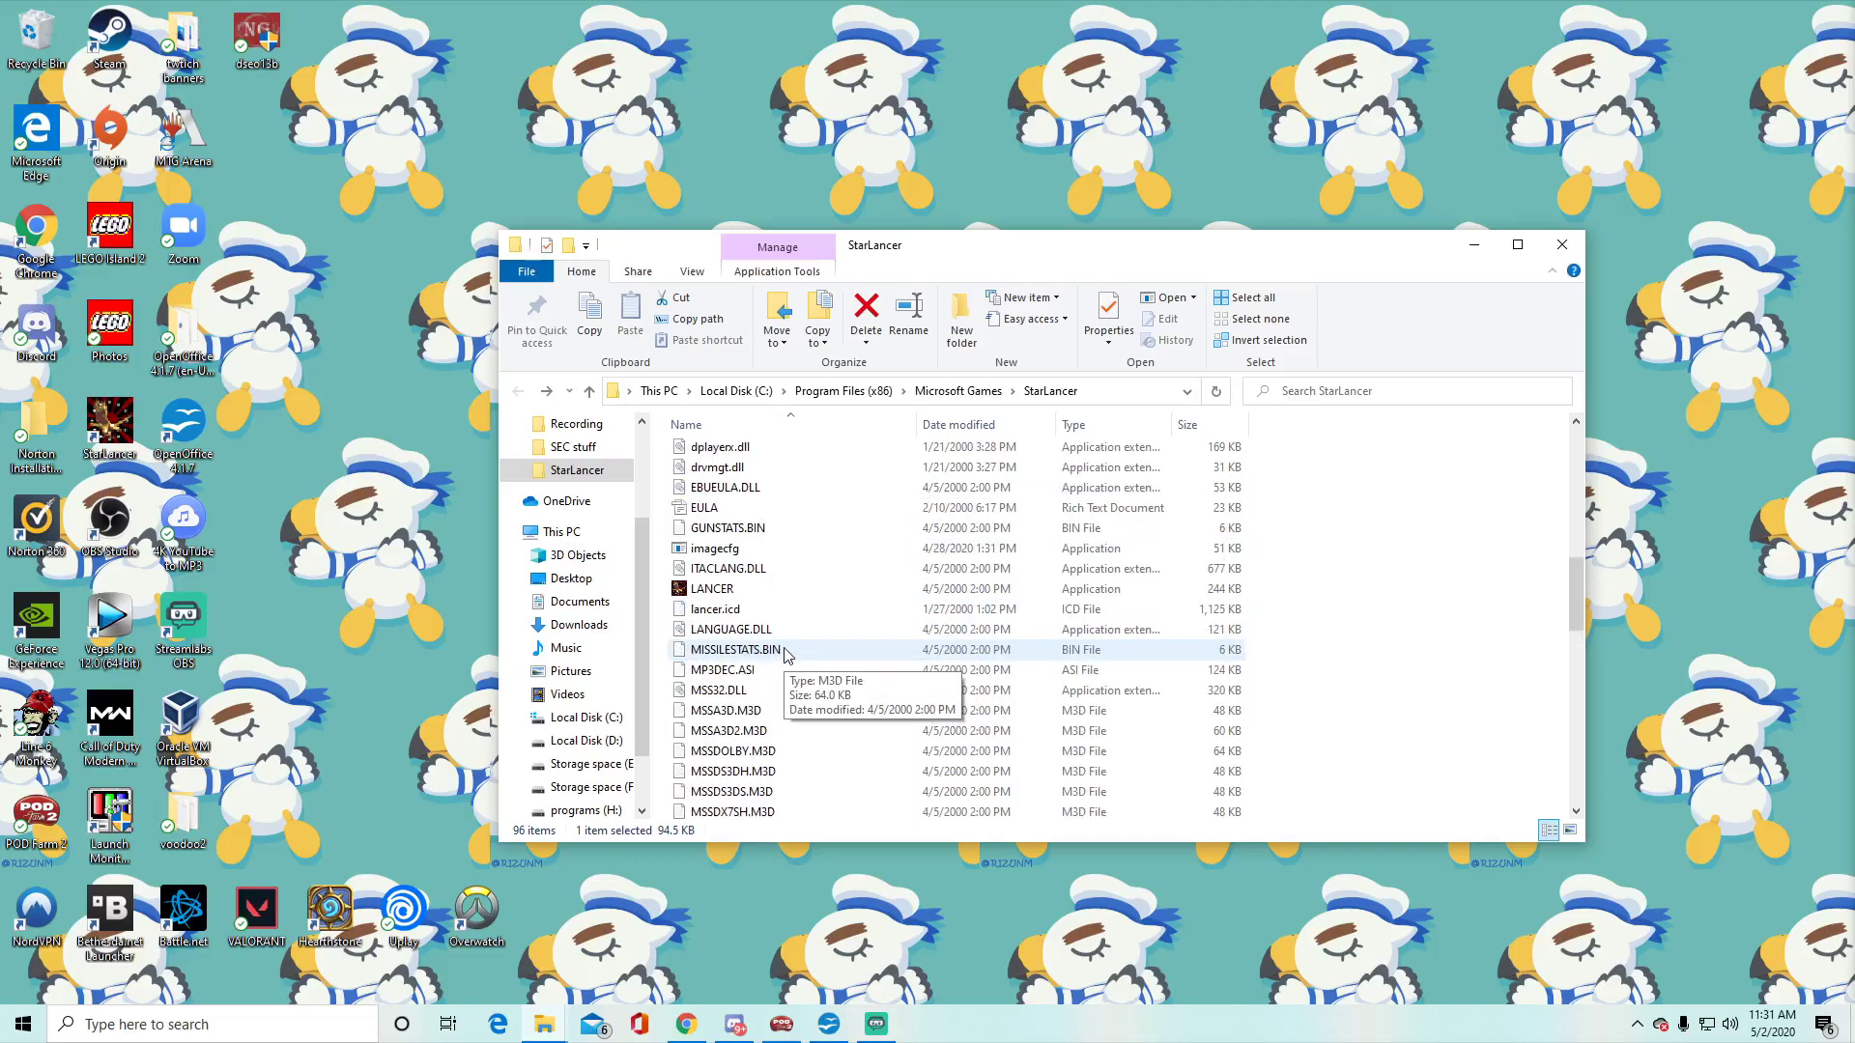
pyautogui.scroll(2, 785, 599)
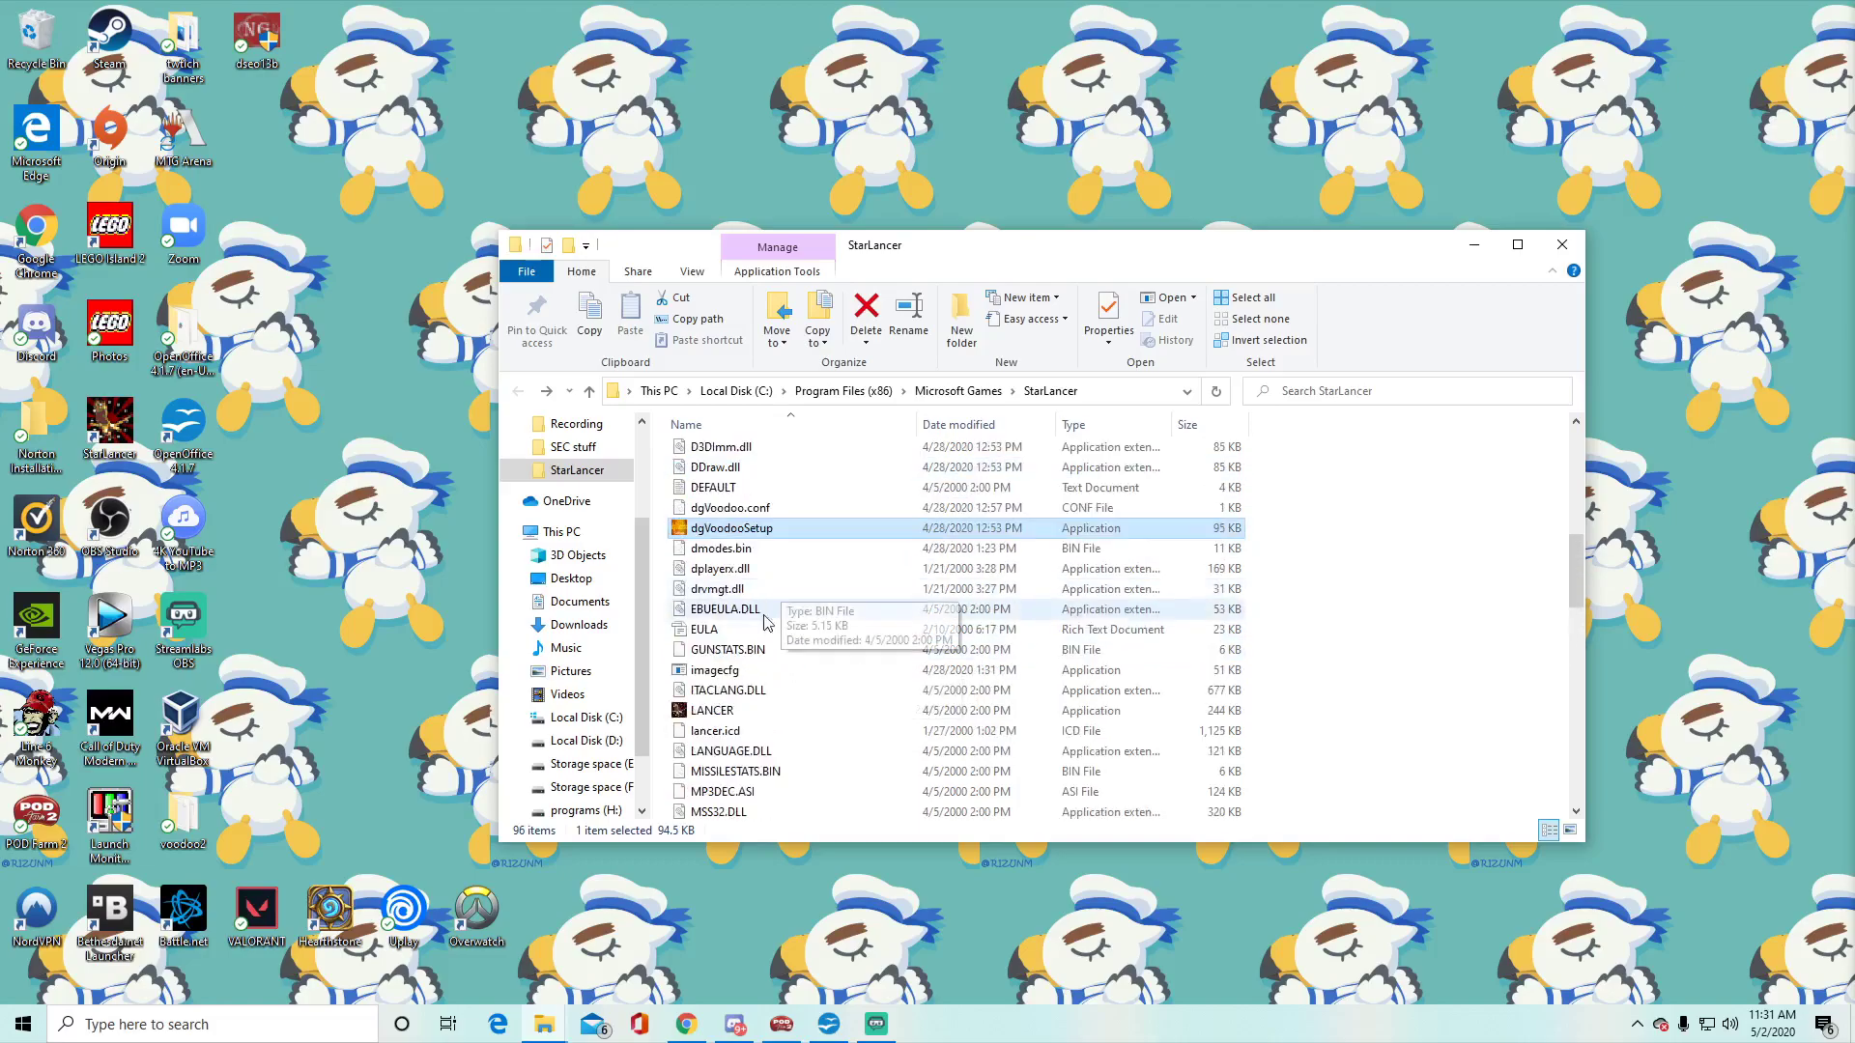
pyautogui.scroll(-12, 744, 572)
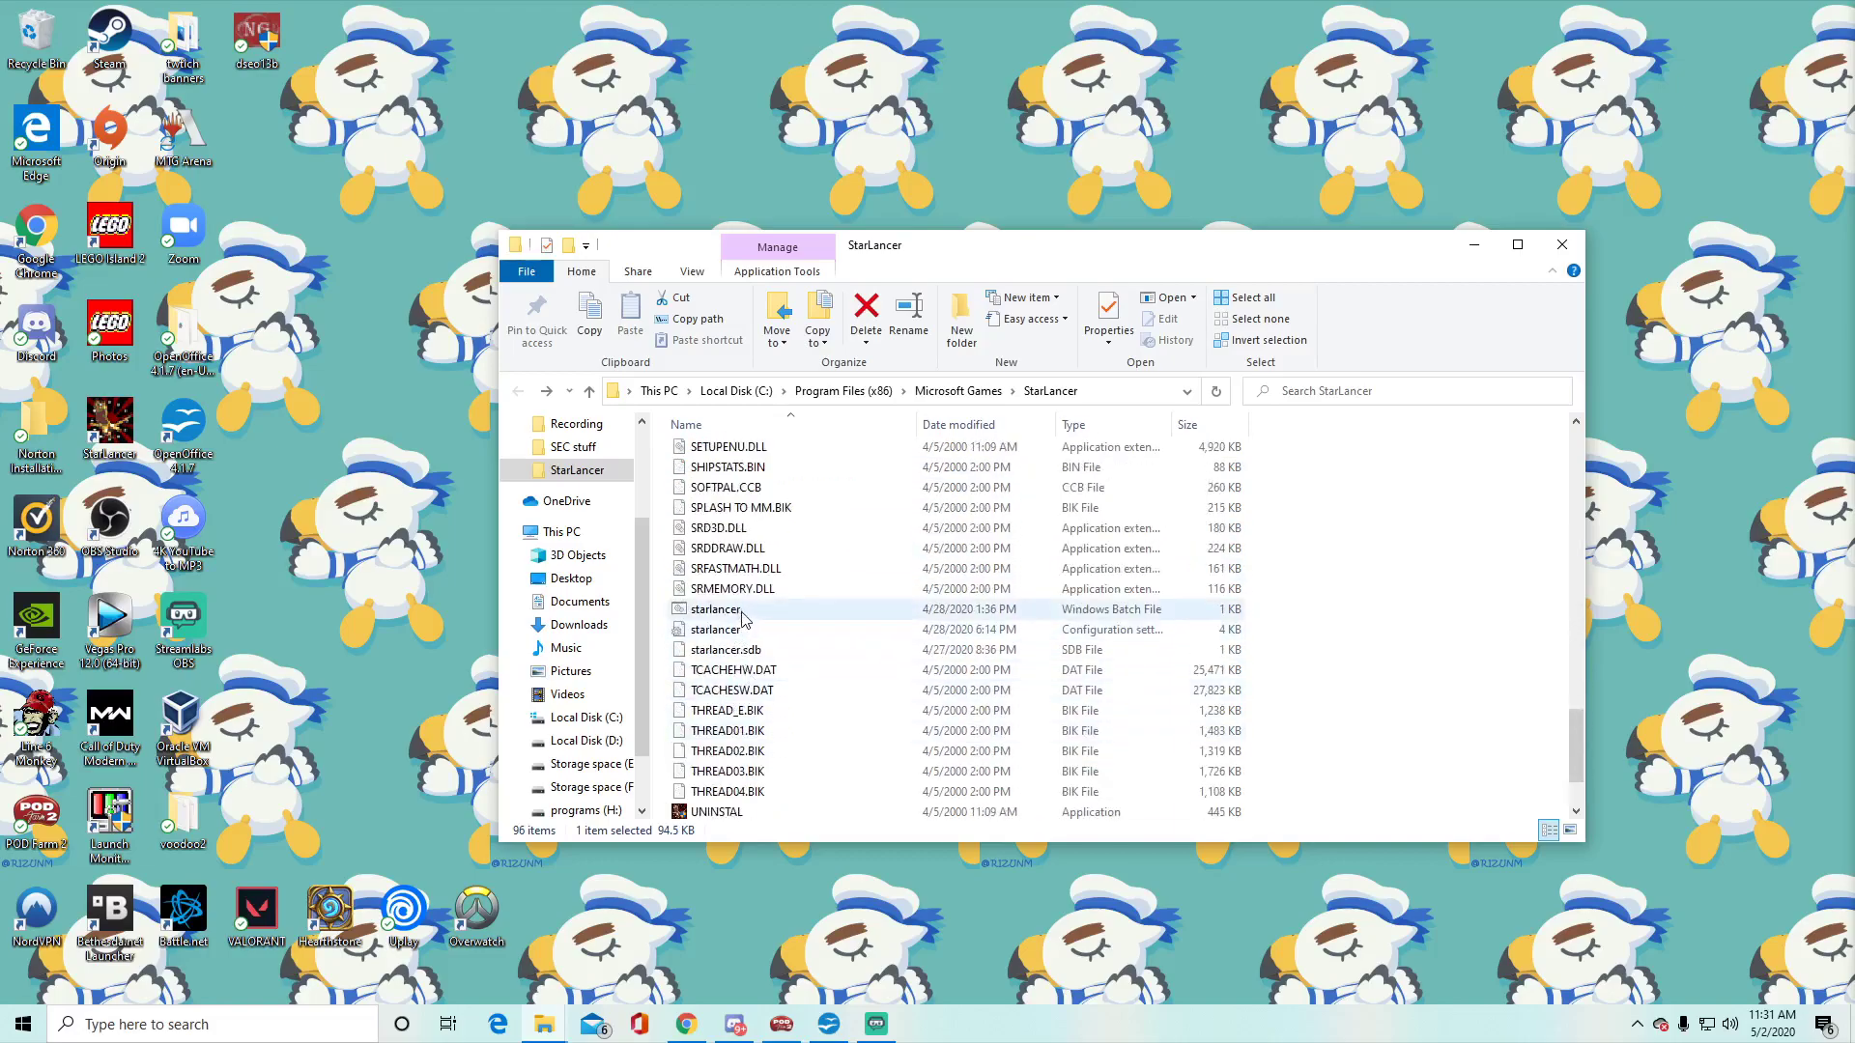
pyautogui.rightClick(716, 610)
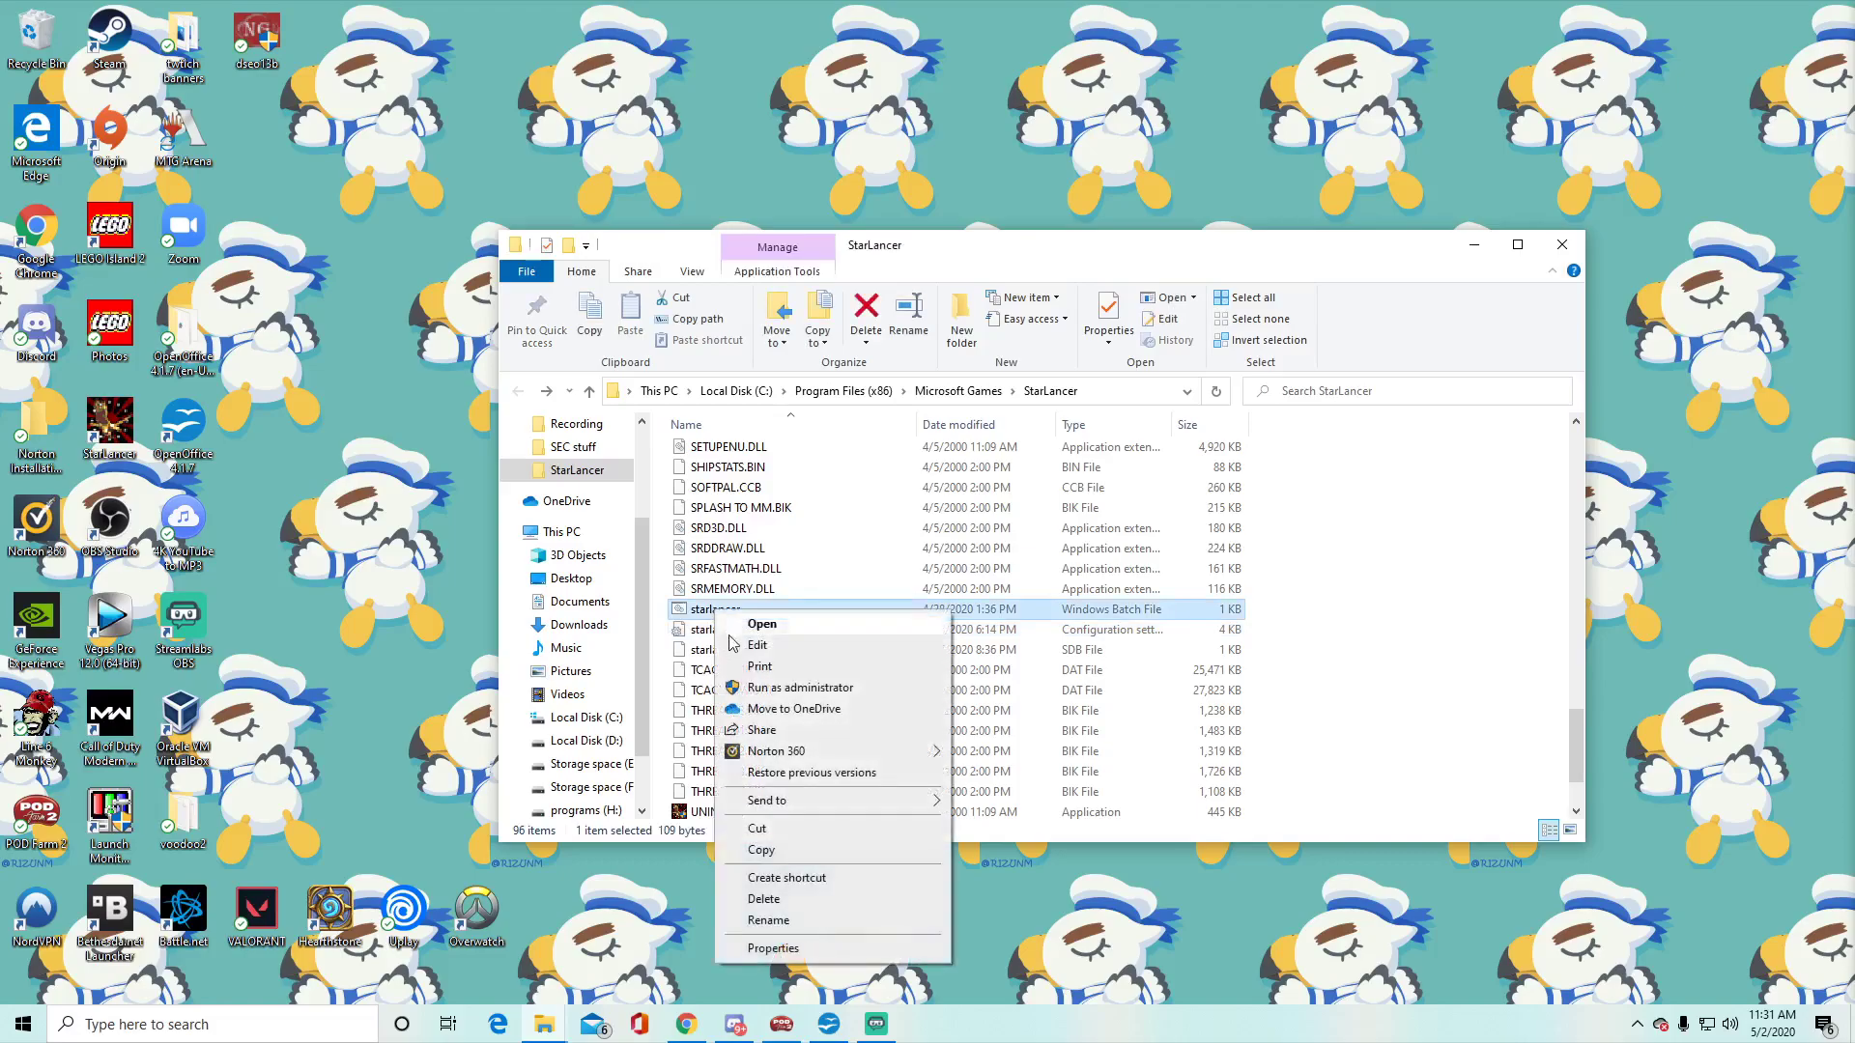
pyautogui.click(753, 646)
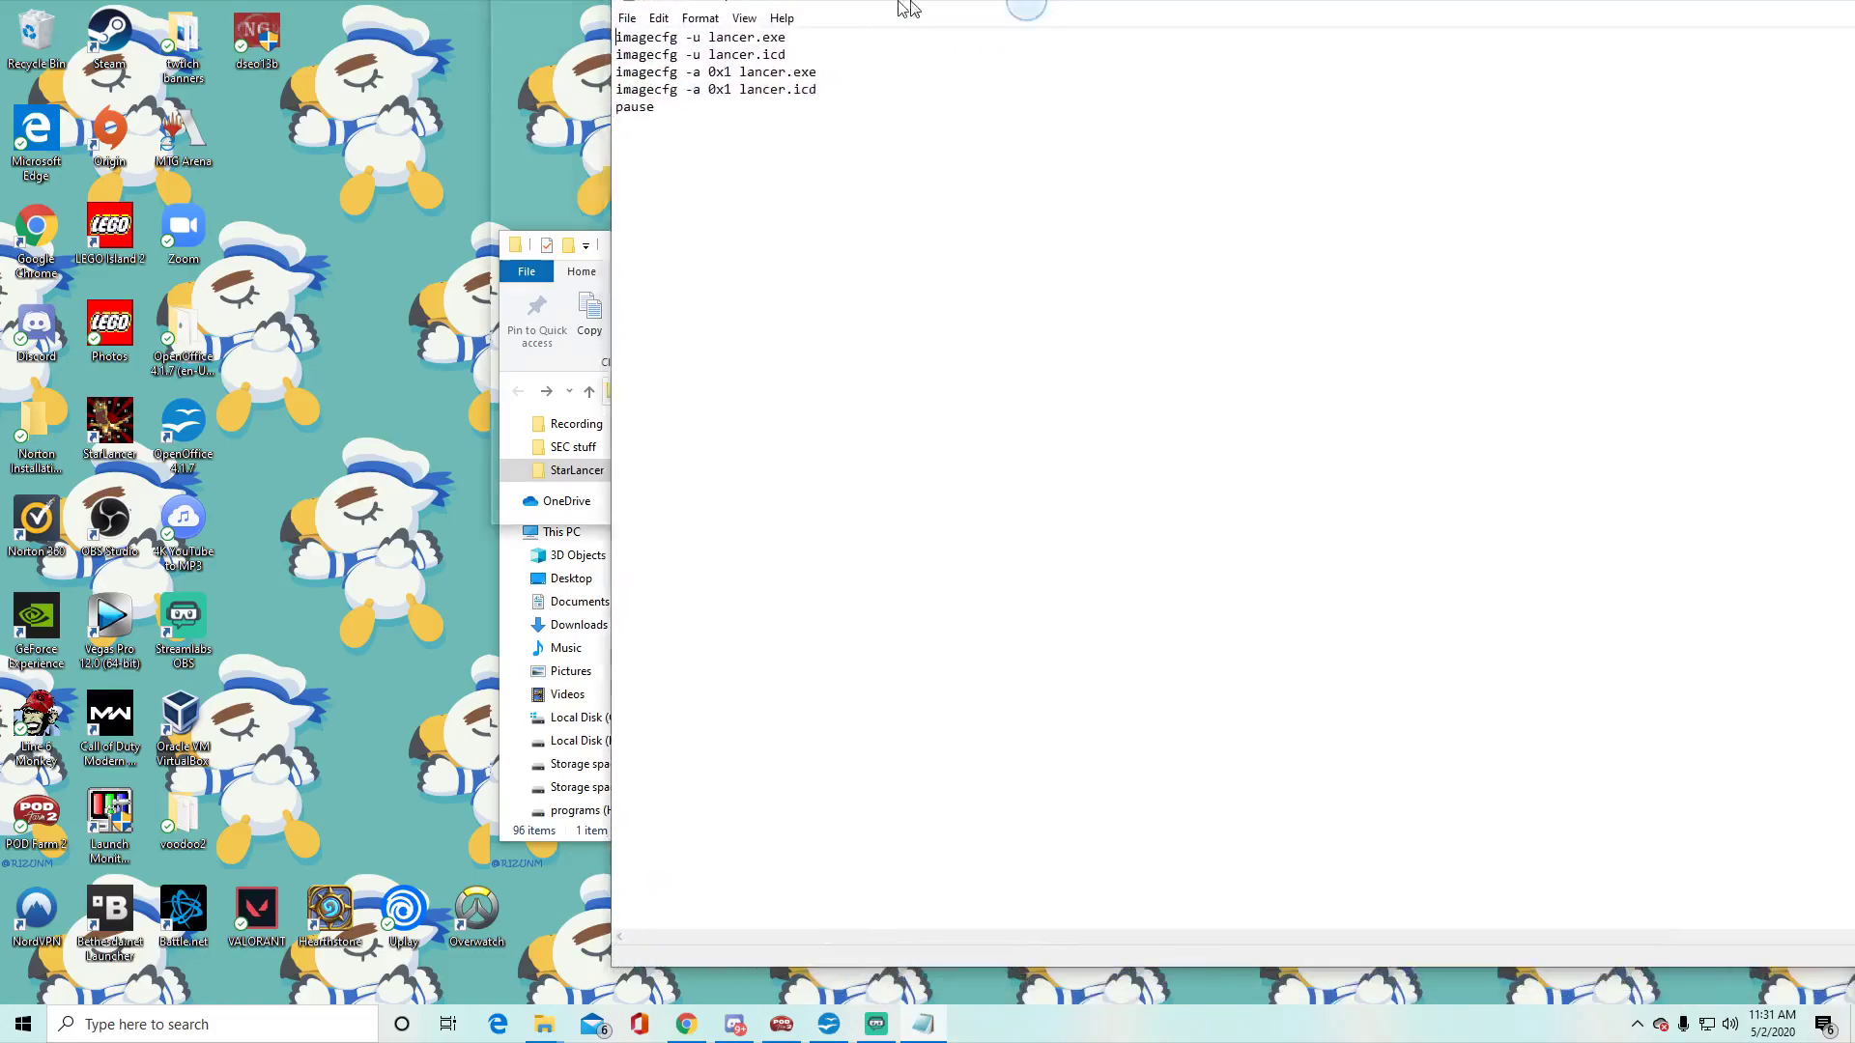
pyautogui.doubleClick(903, 9)
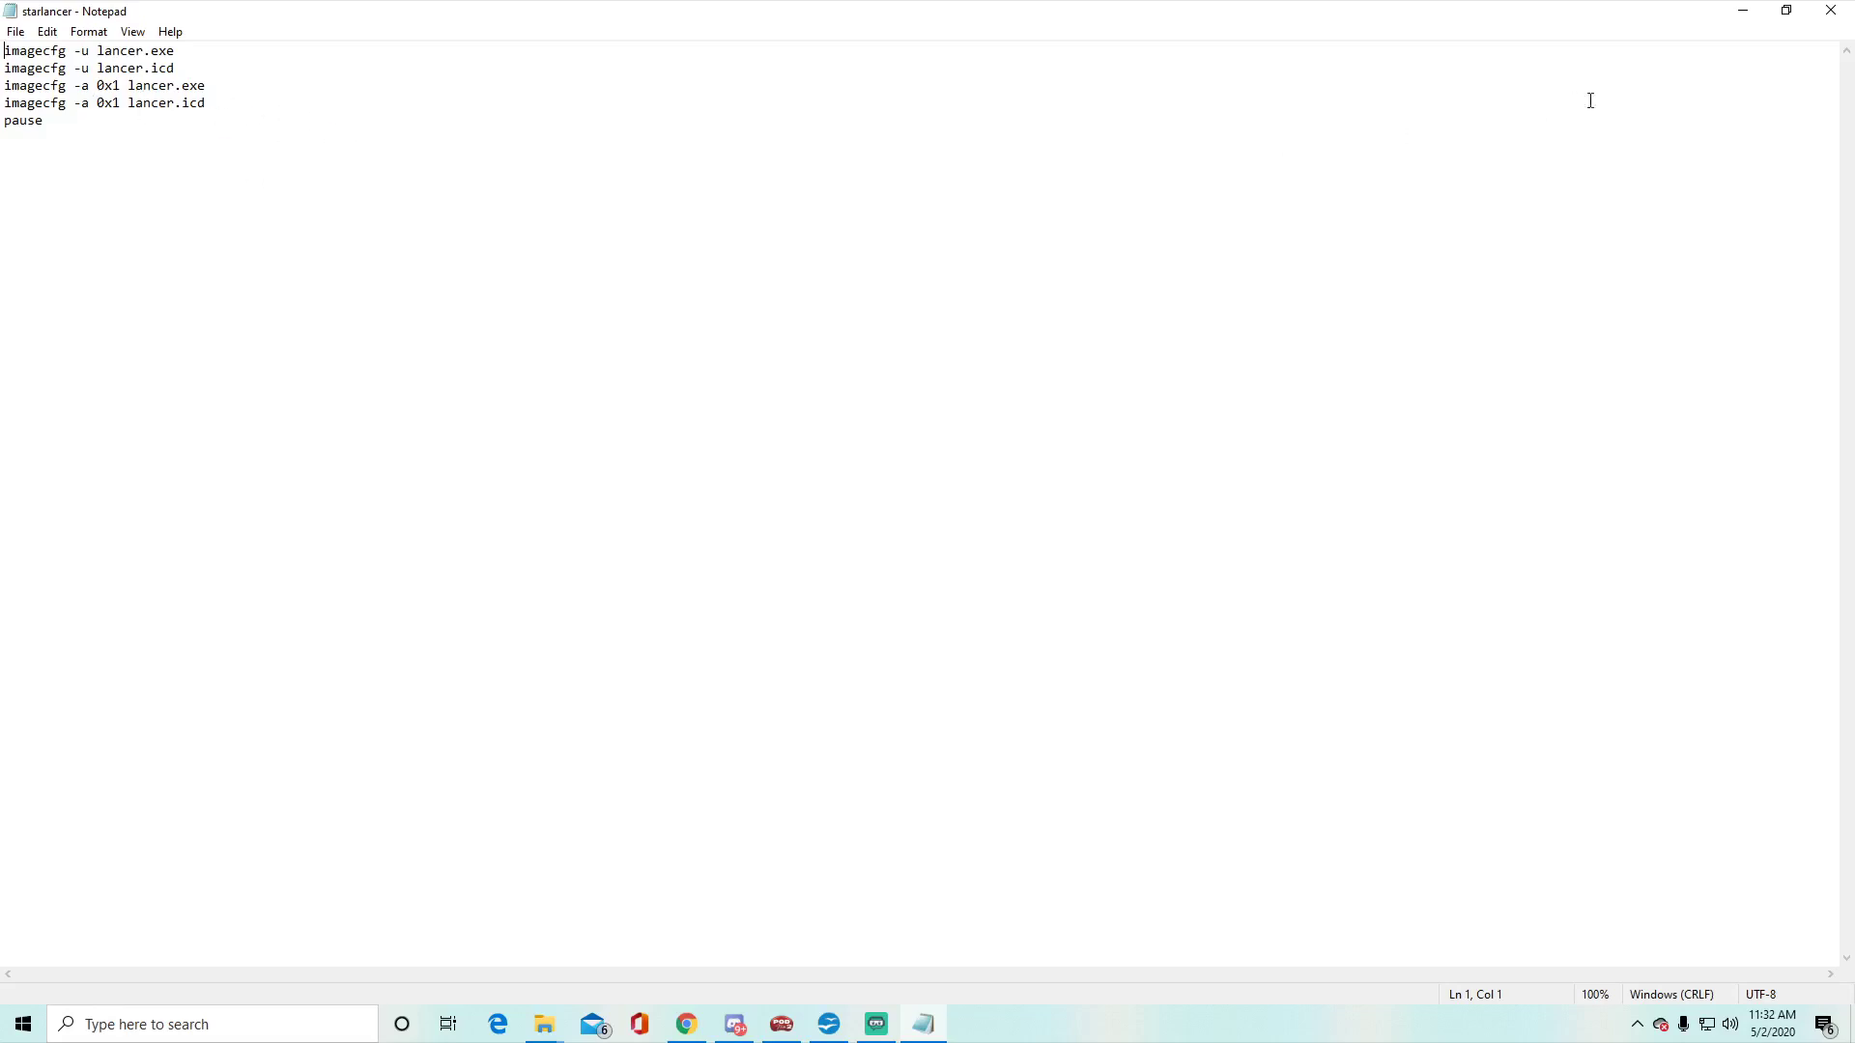
pyautogui.click(1832, 11)
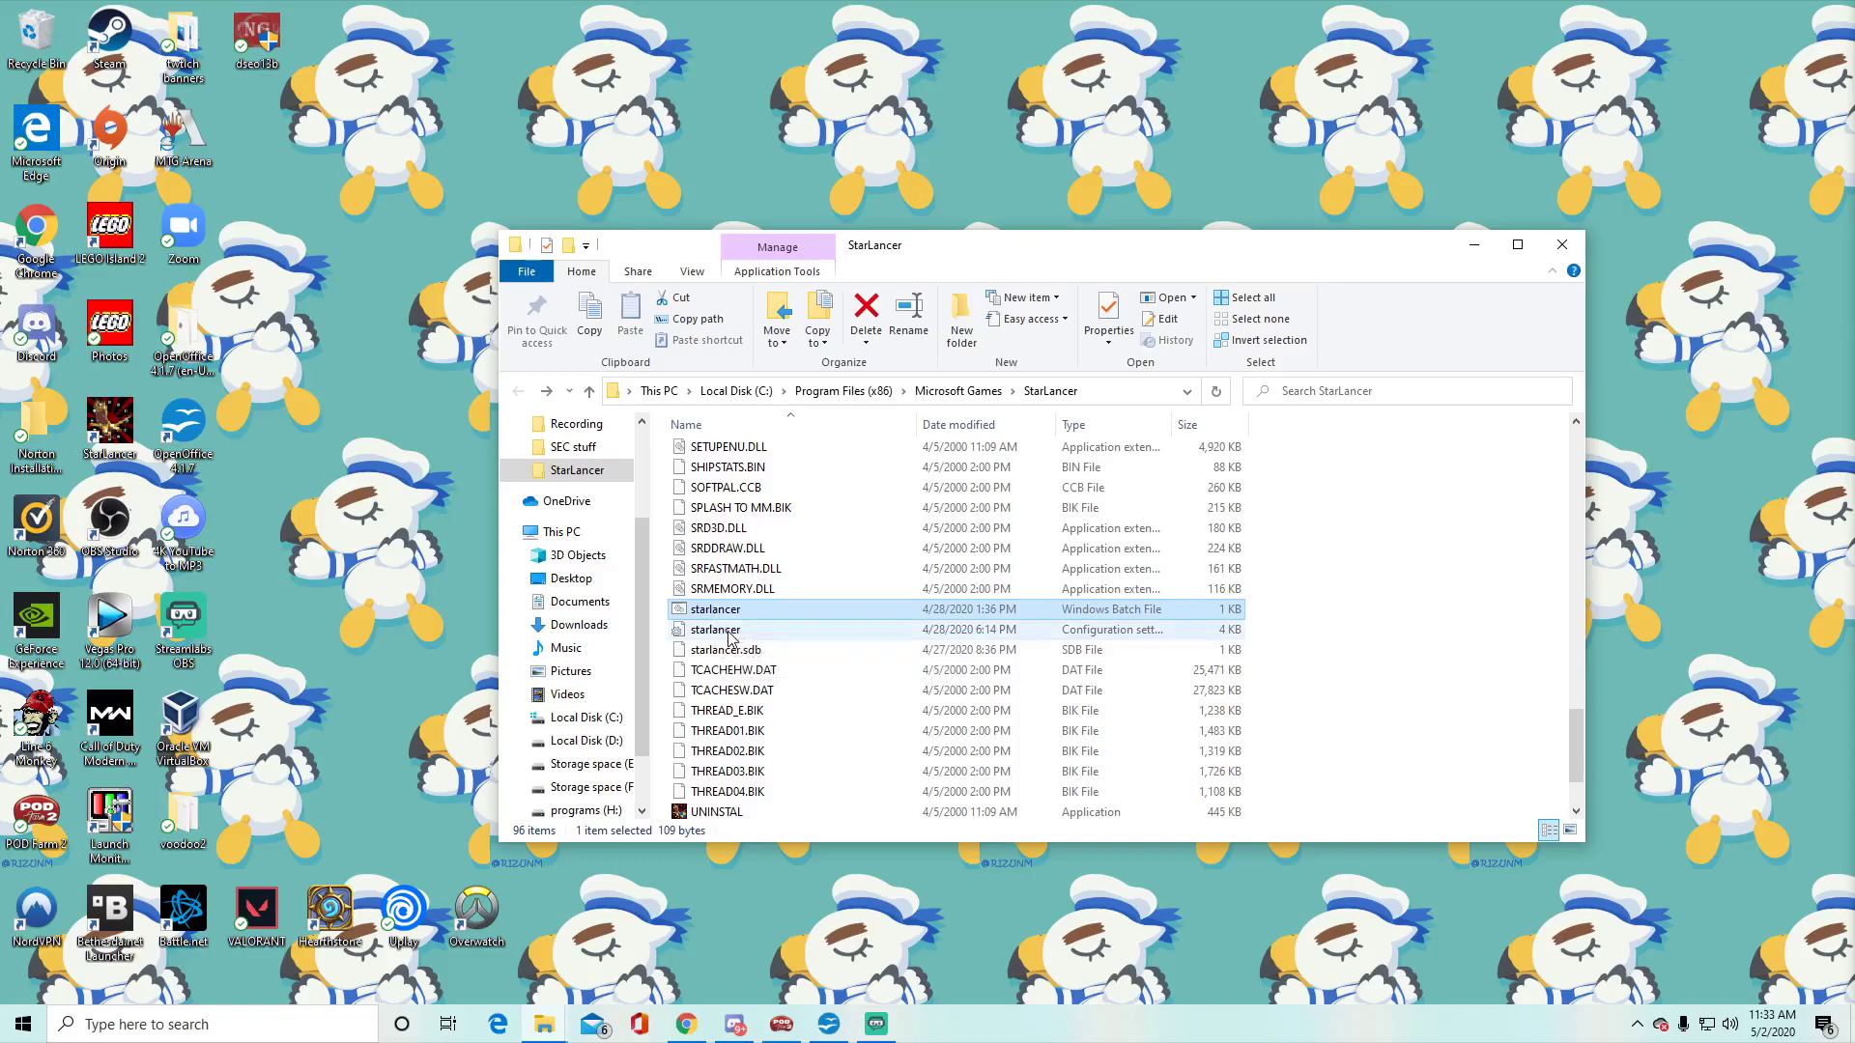
pyautogui.doubleClick(729, 630)
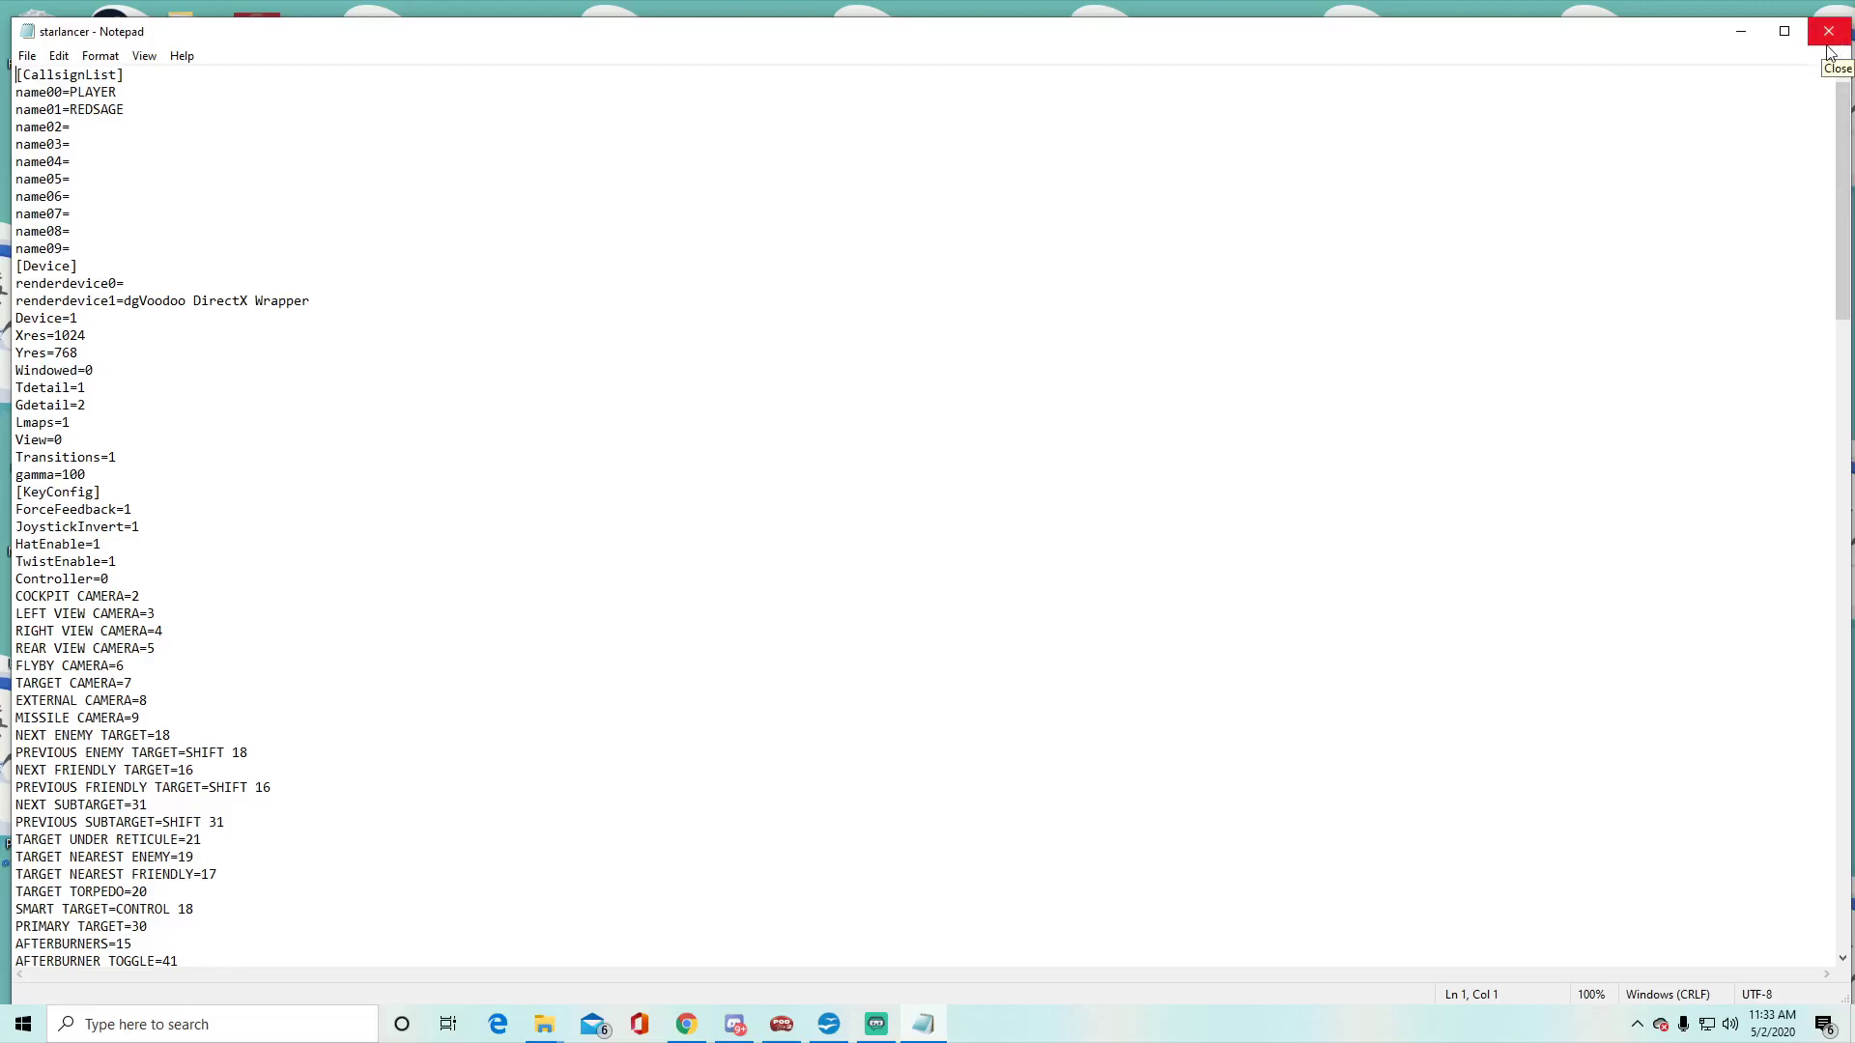
pyautogui.click(1832, 50)
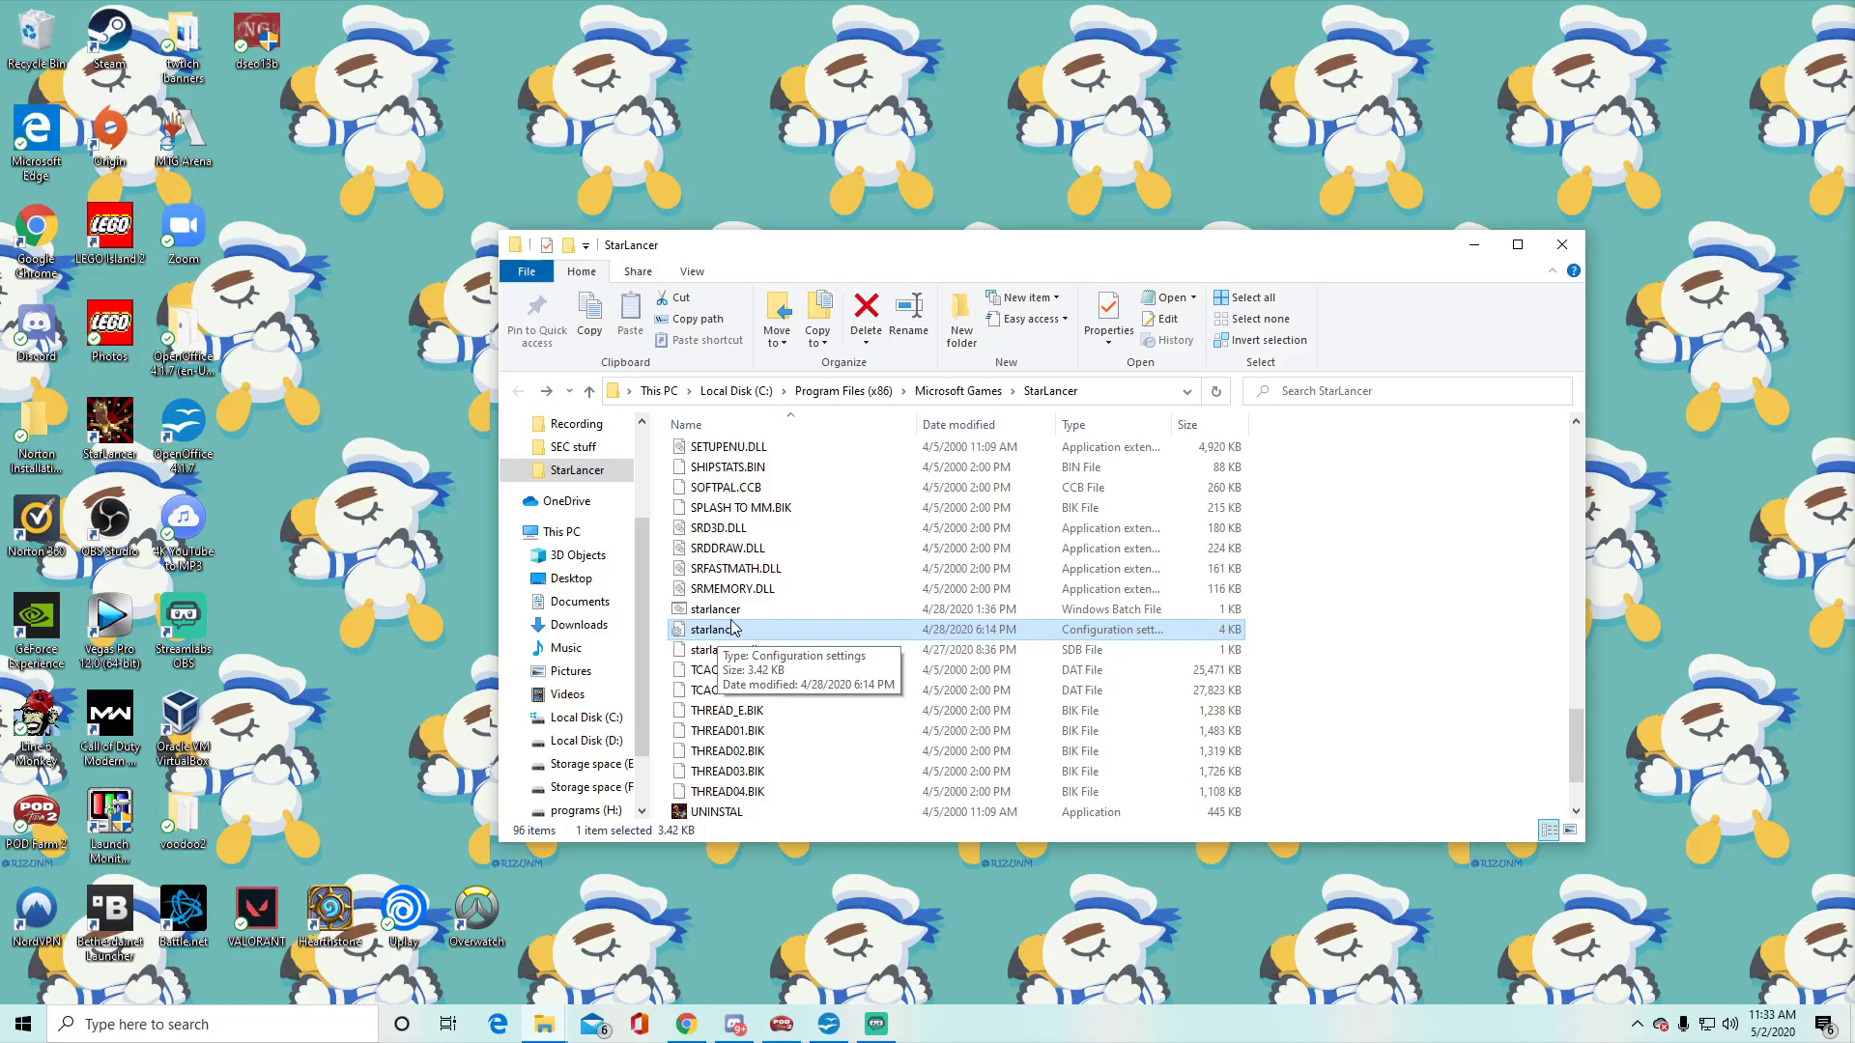